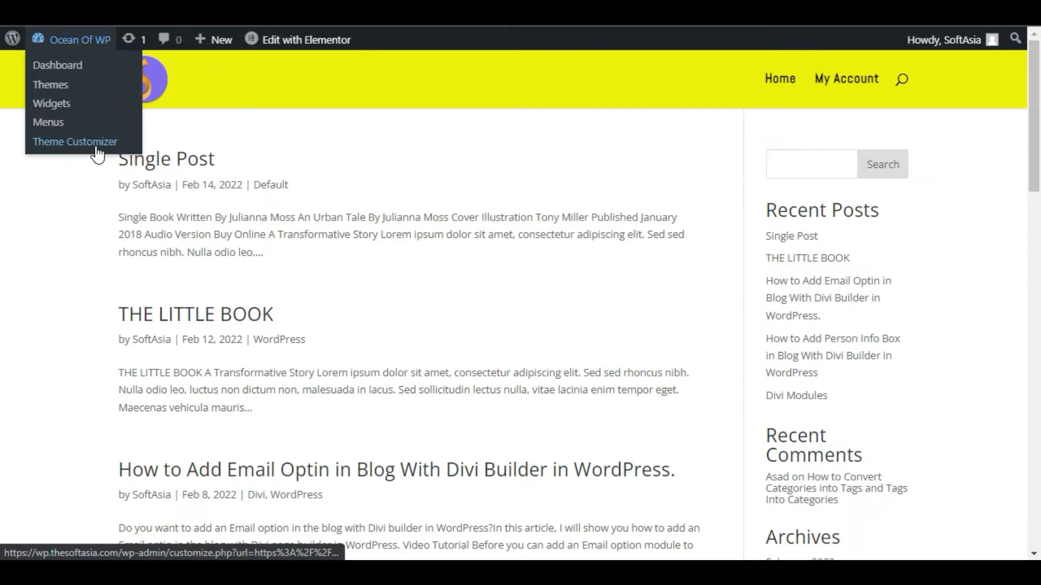
- Open the Theme Customizer and go to the Site Identity section of General Settings
left_click(100, 146)
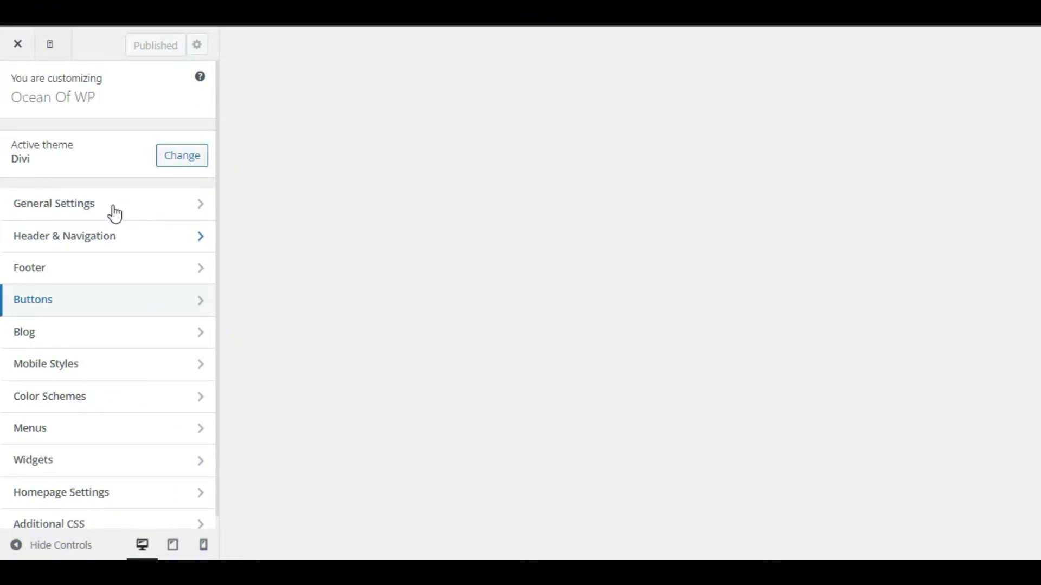
left_click(195, 215)
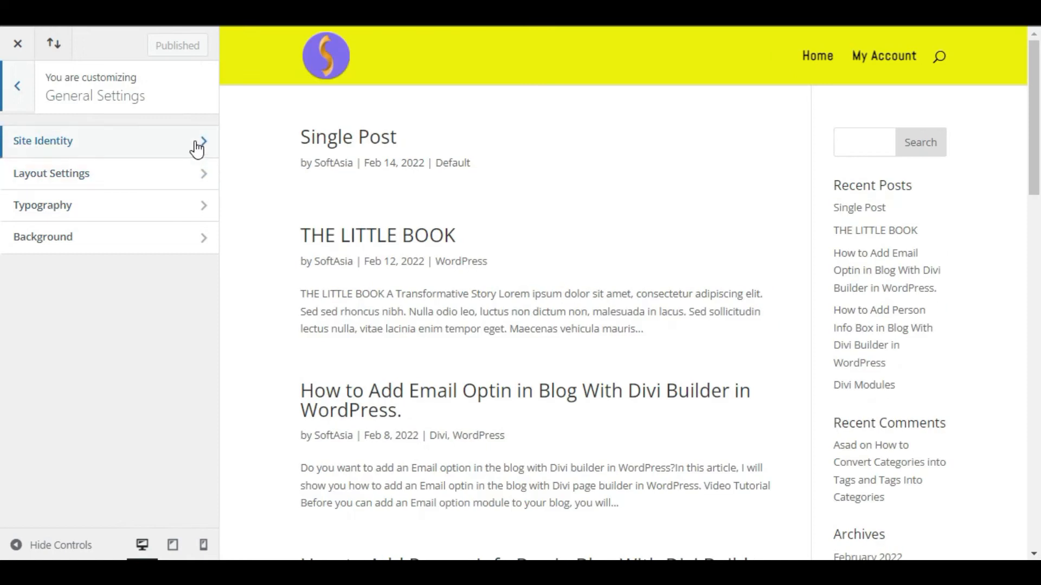
left_click(197, 144)
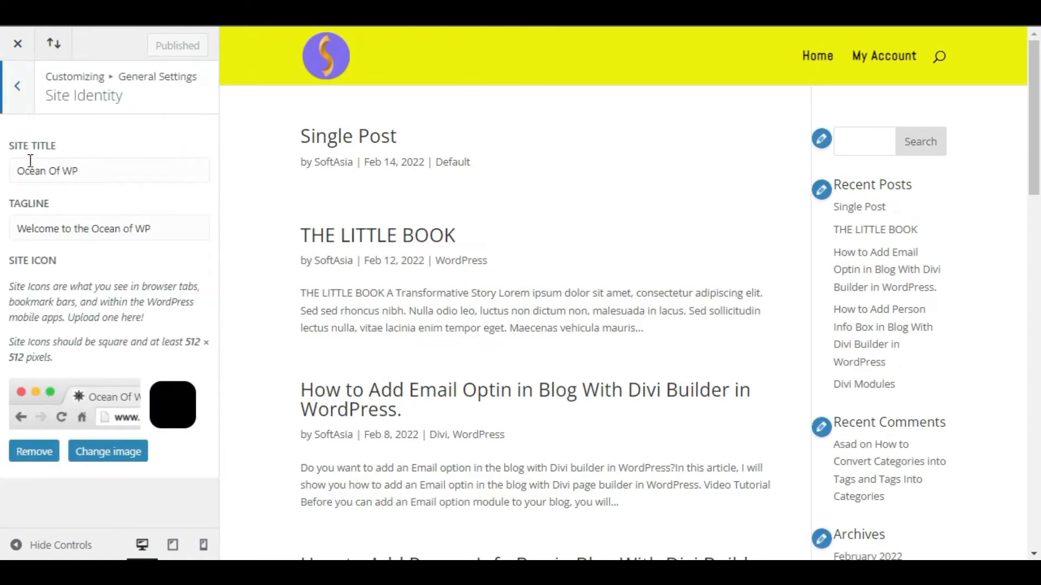
left_click_drag(32, 229, 161, 254)
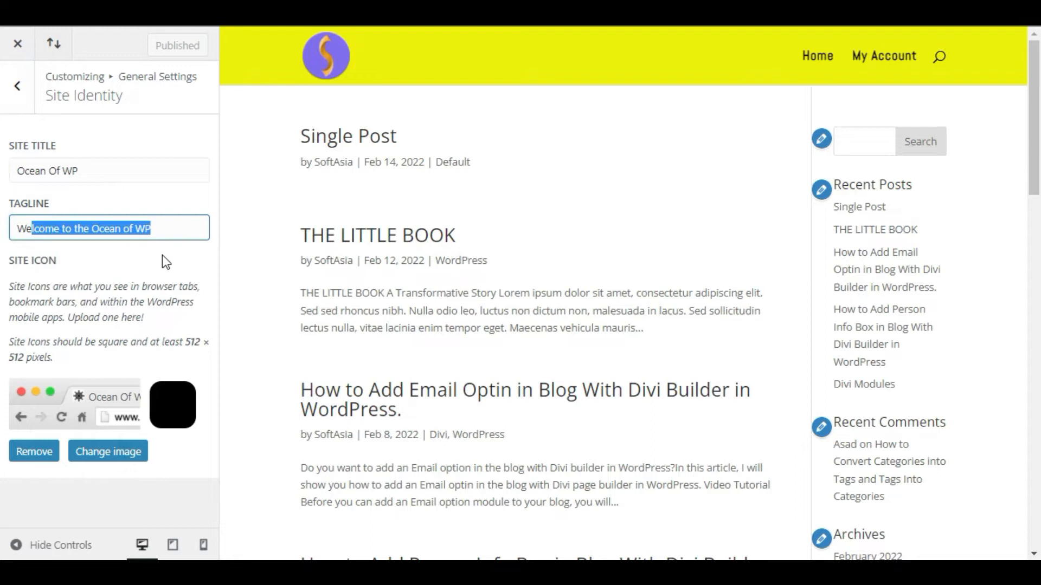
- Replace the site icon with cropped-Logo-1.png from the media library
left_click(35, 455)
left_click(92, 389)
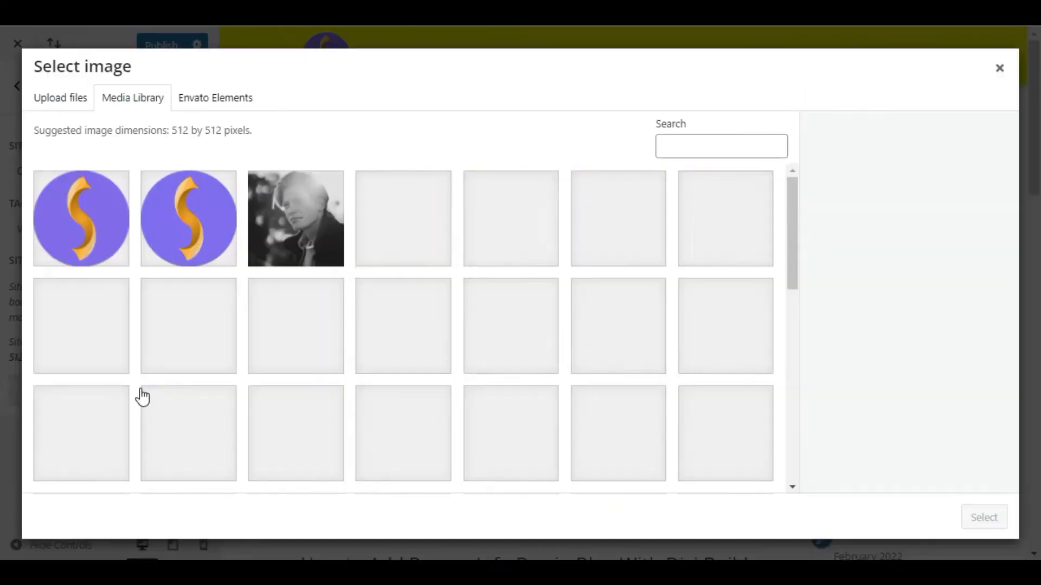
left_click(89, 214)
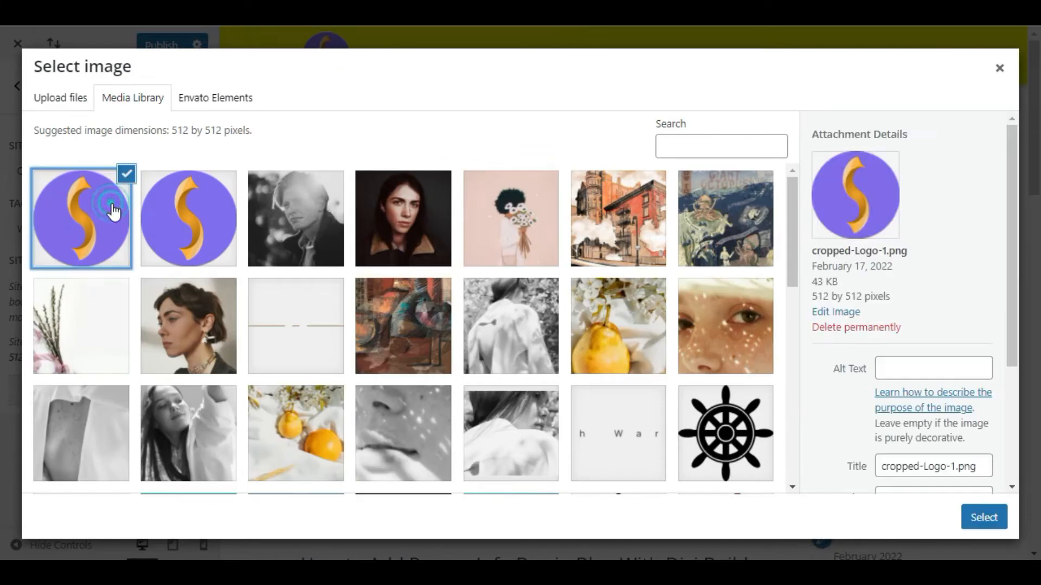
left_click(70, 99)
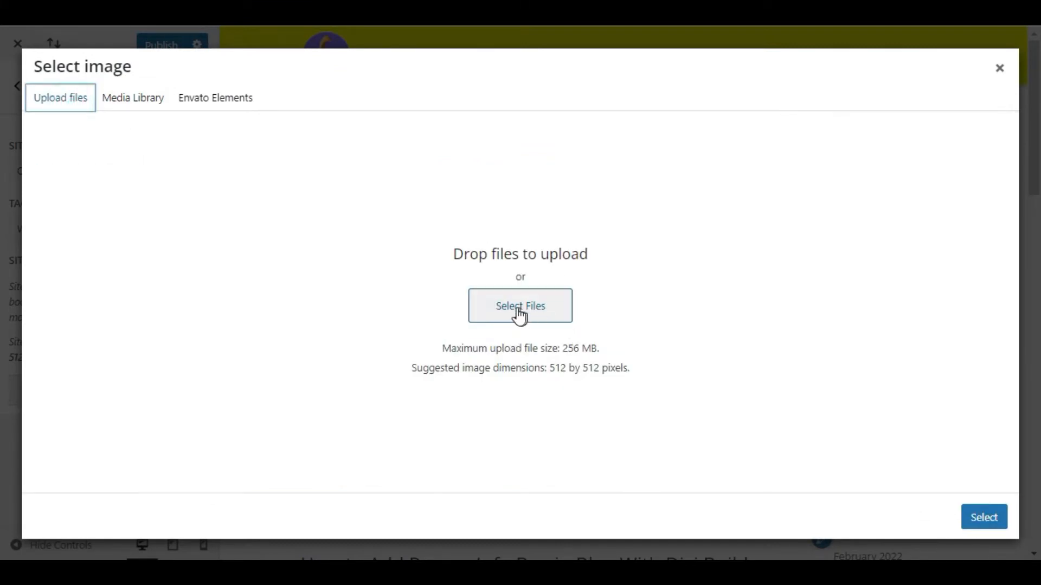
left_click(134, 102)
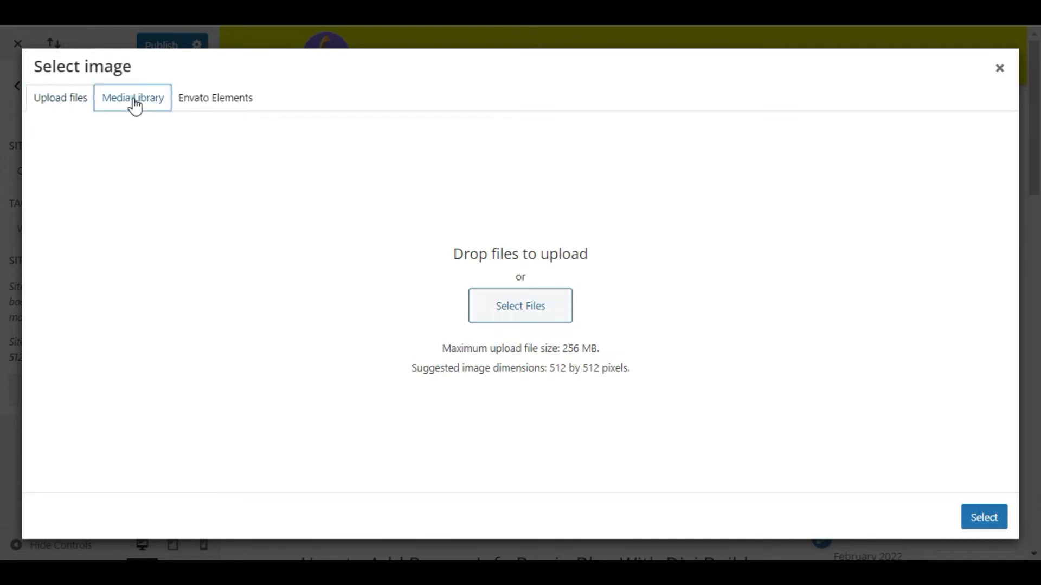
left_click(984, 518)
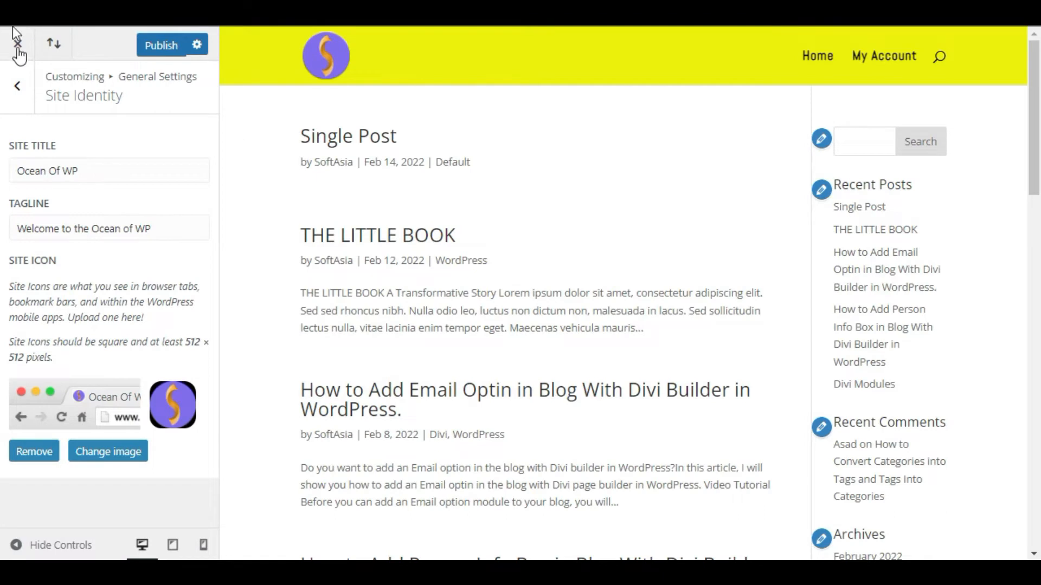
- Leave Site Identity and open Layout Settings within General Settings
left_click(21, 103)
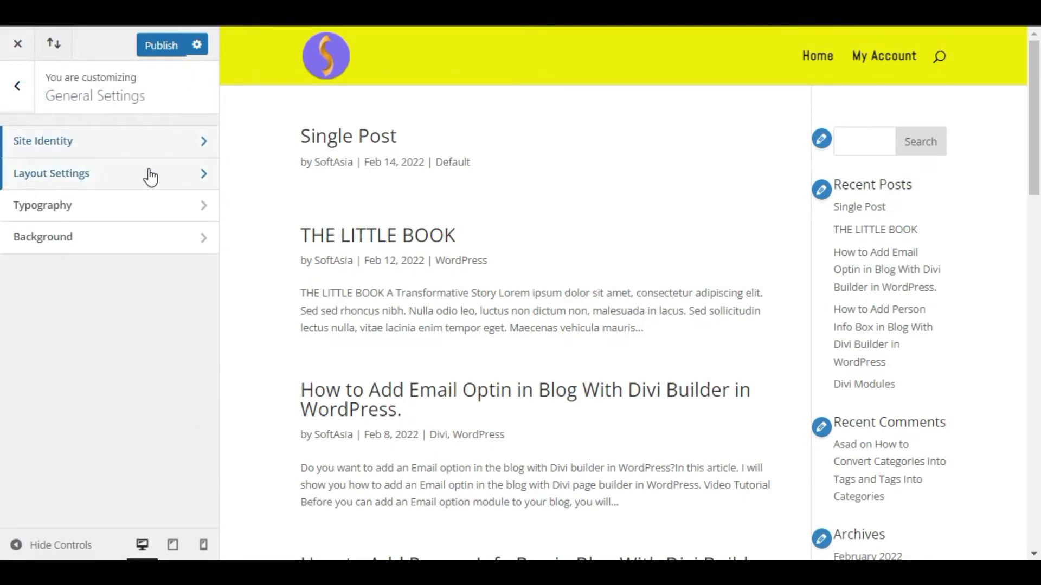
left_click(157, 174)
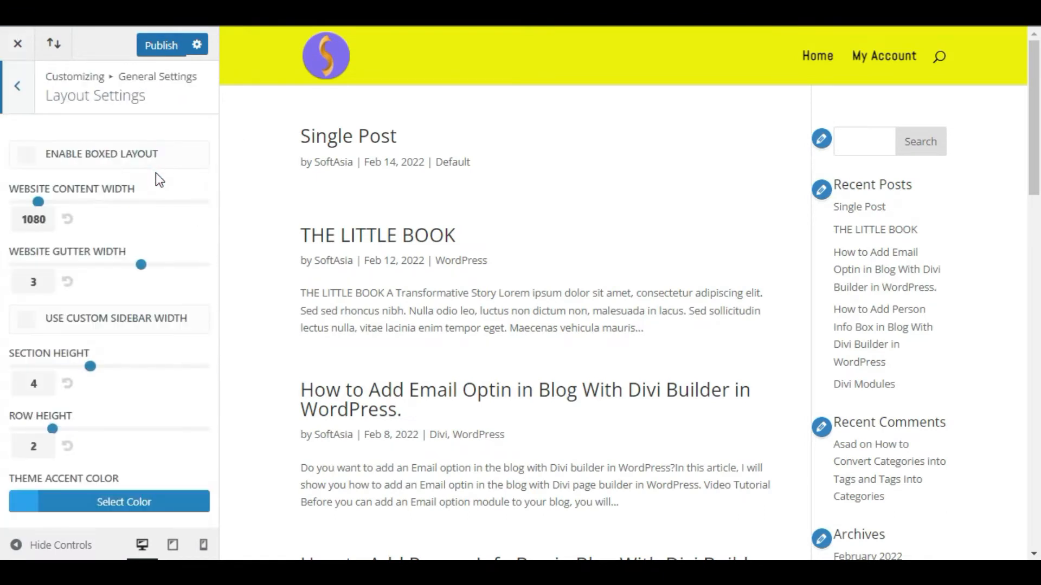
left_click_drag(16, 254, 126, 252)
left_click(130, 244)
- Try website gutter widths of 4 and 1, and reset the gutter width to its default
left_click(174, 264)
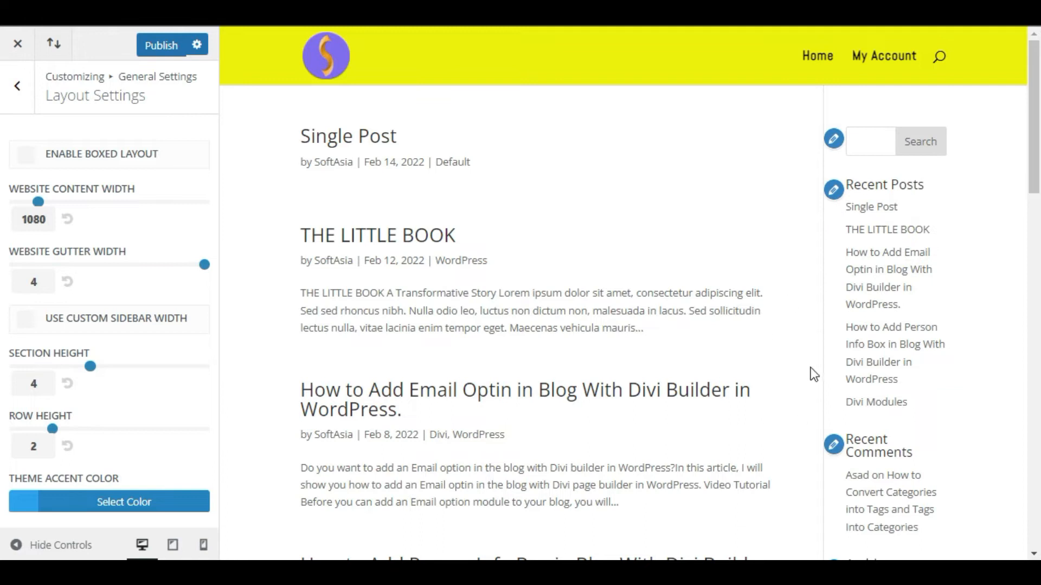
left_click_drag(205, 264, 21, 268)
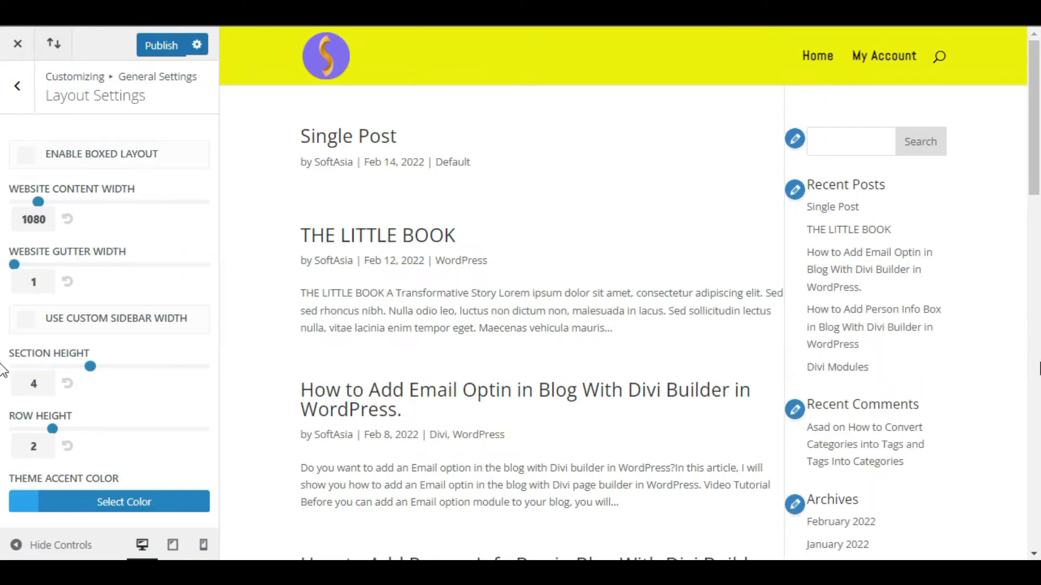
left_click(68, 282)
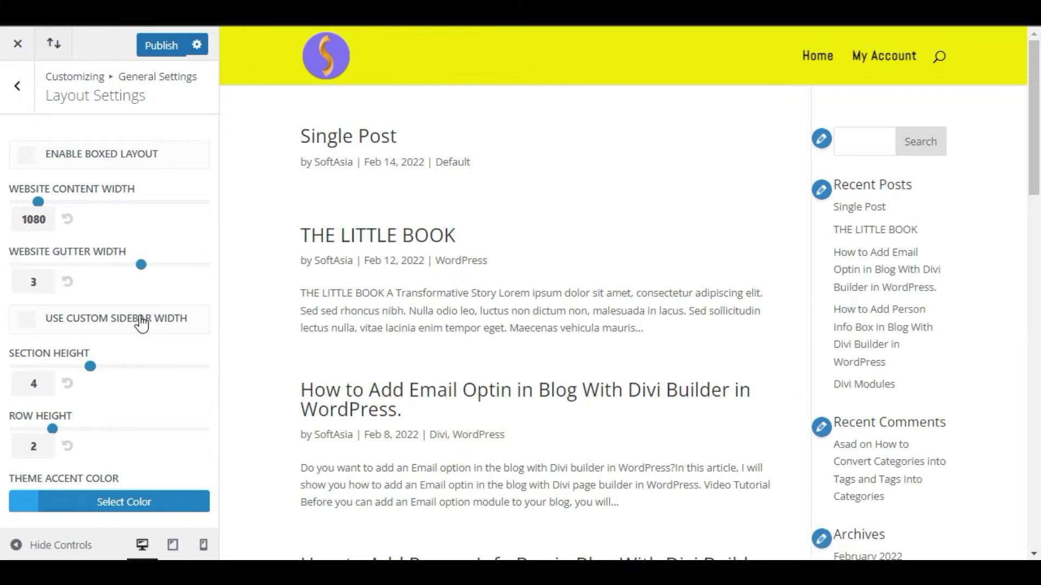
- Enable the custom sidebar width and set it to 20
left_click(26, 321)
scroll(99, 360, "down", 2)
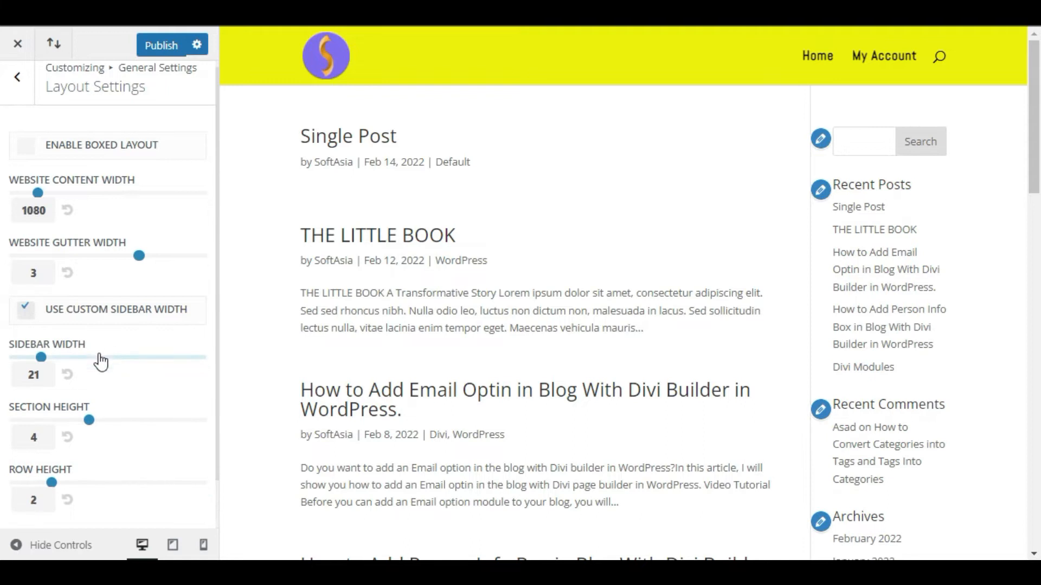
left_click_drag(40, 307, 81, 310)
double_click(32, 324)
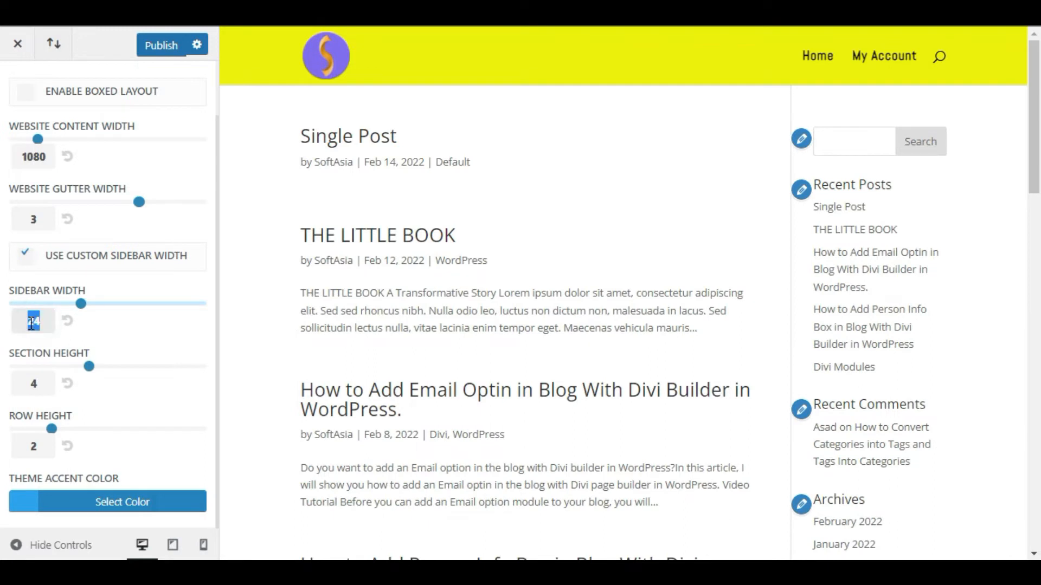
type("20")
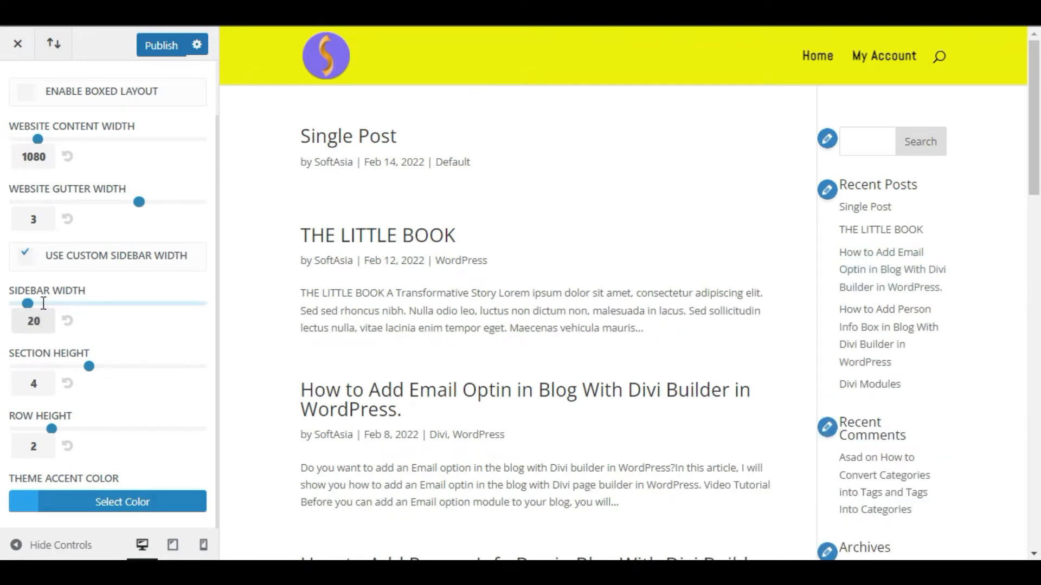
- Leave Layout Settings and open the Typography section of General Settings
scroll(23, 213, "up", 1)
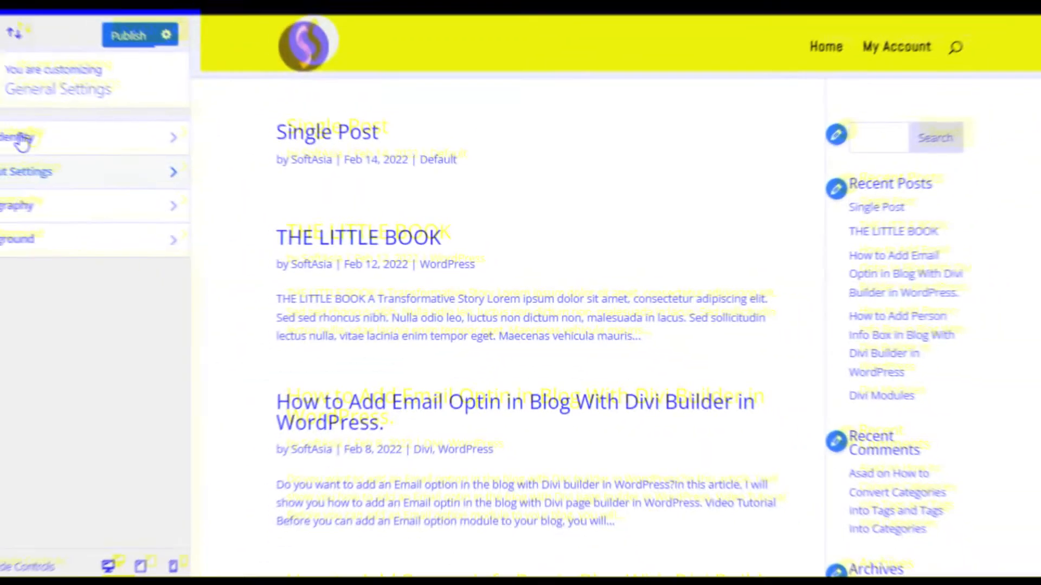
left_click(115, 206)
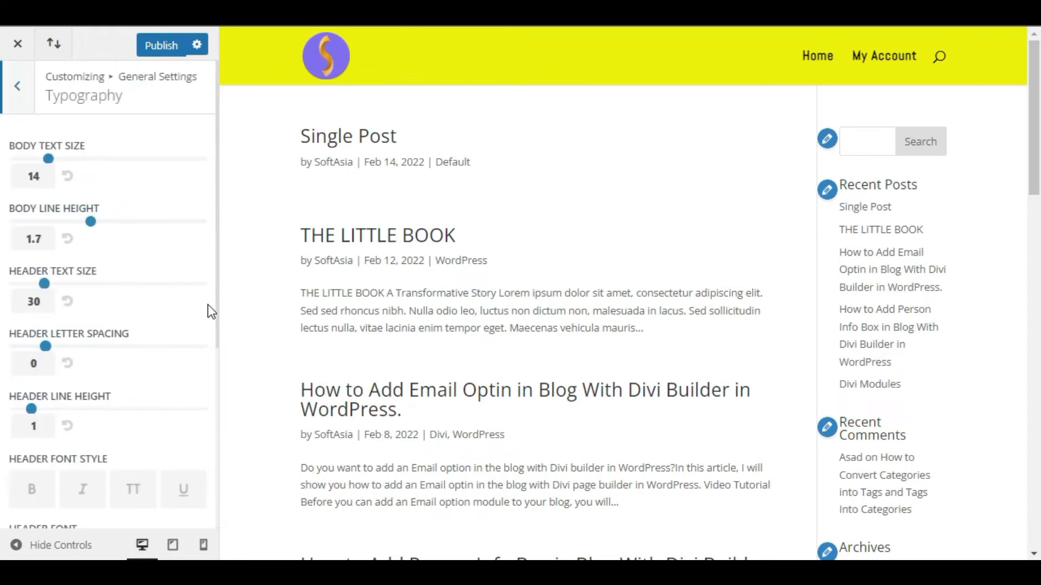
left_click_drag(15, 146, 96, 159)
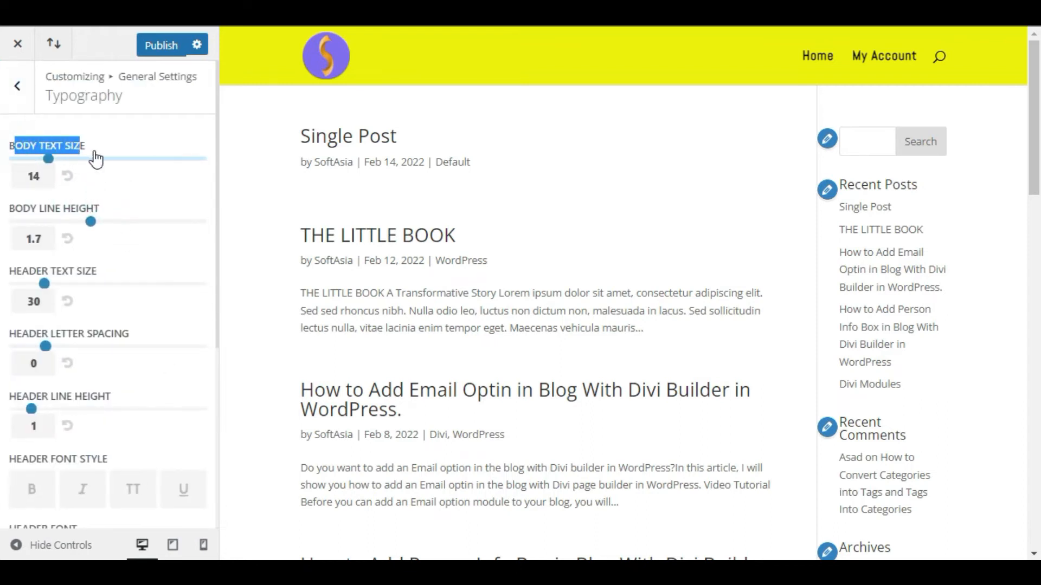
left_click(93, 129)
- Set the body text size to 16 and the body line height to 1.8
left_click_drag(297, 289, 650, 336)
left_click(649, 336)
mouse_move(48, 159)
left_mouse_down()
mouse_move(91, 160)
mouse_move(56, 159)
mouse_move(65, 162)
left_mouse_up()
scroll(108, 255, "down", 3)
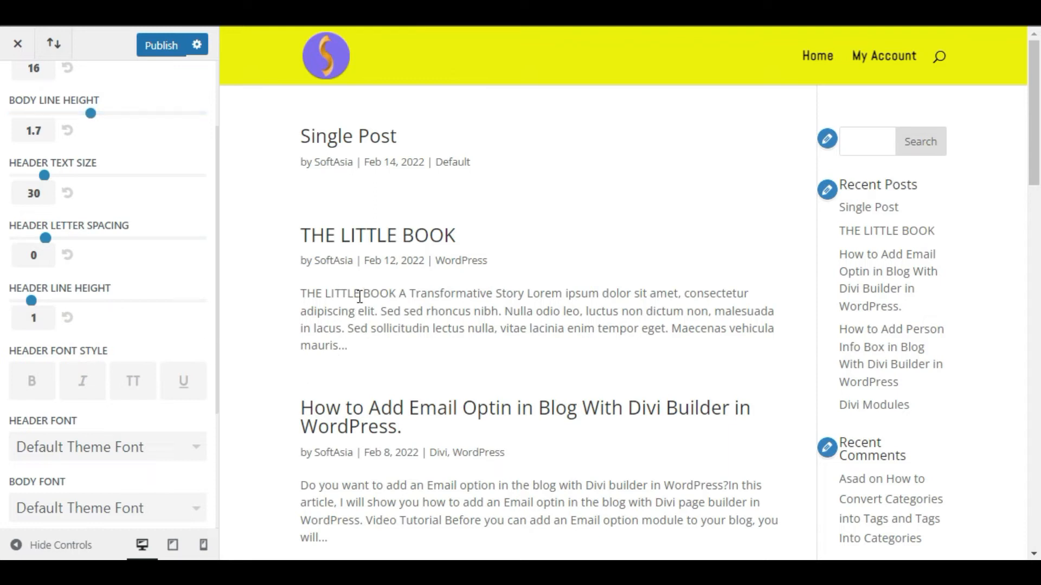
scroll(38, 179, "up", 3)
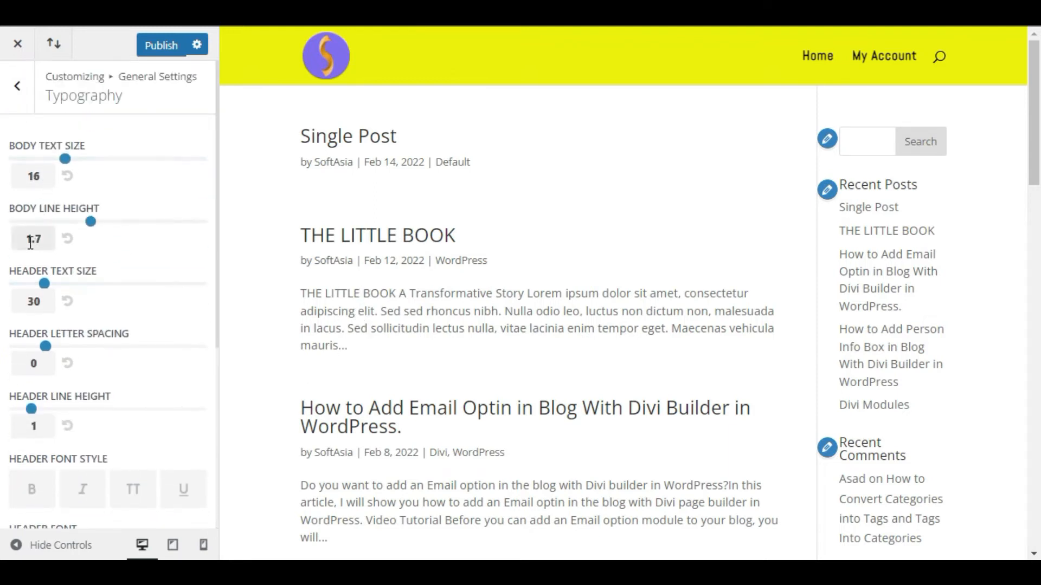
left_click_drag(90, 222, 99, 223)
scroll(135, 286, "down", 3)
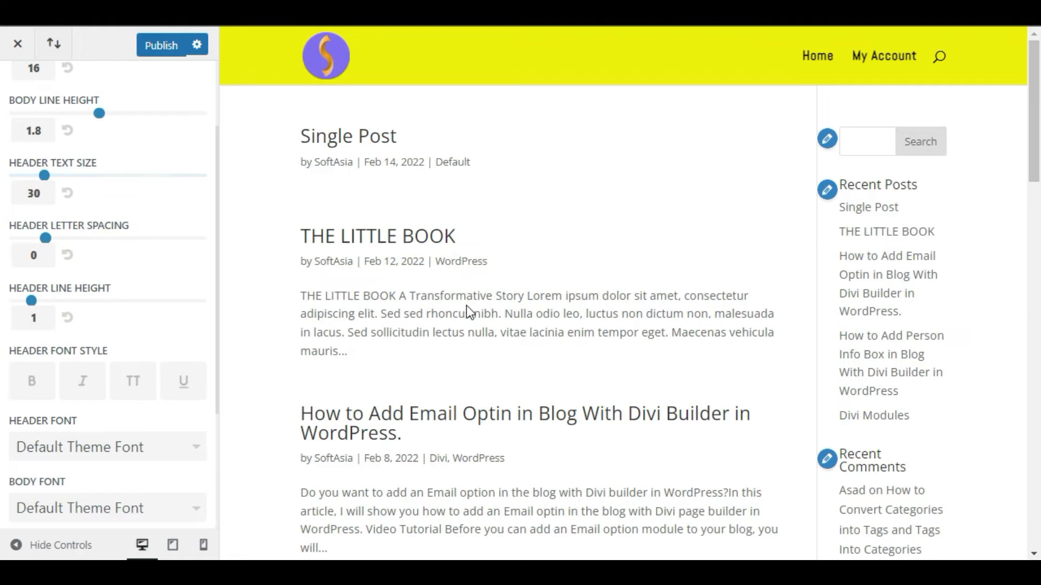
- Set the header text size to 40
left_click_drag(312, 156, 402, 148)
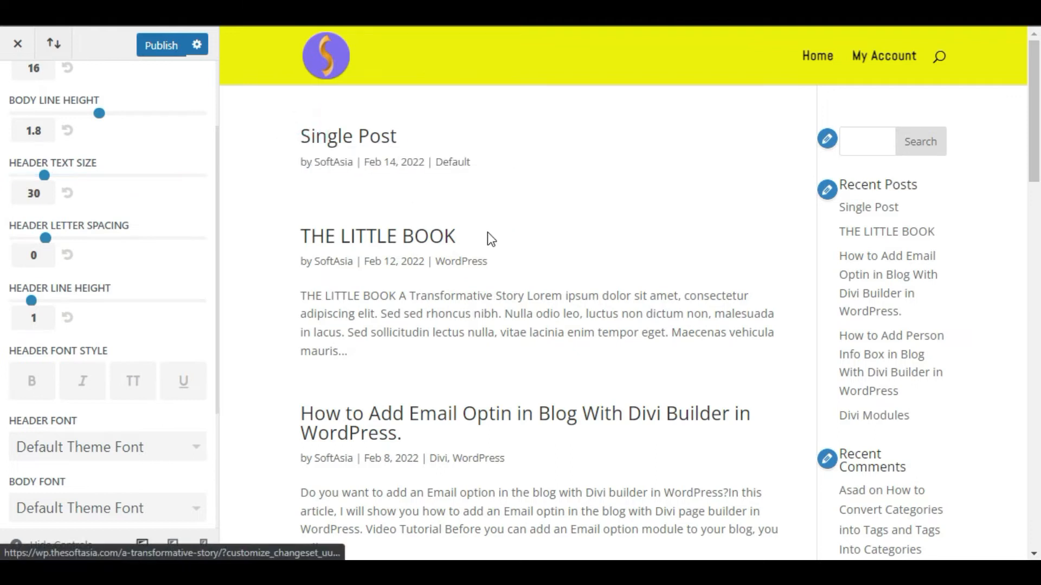
left_click_drag(487, 232, 269, 239)
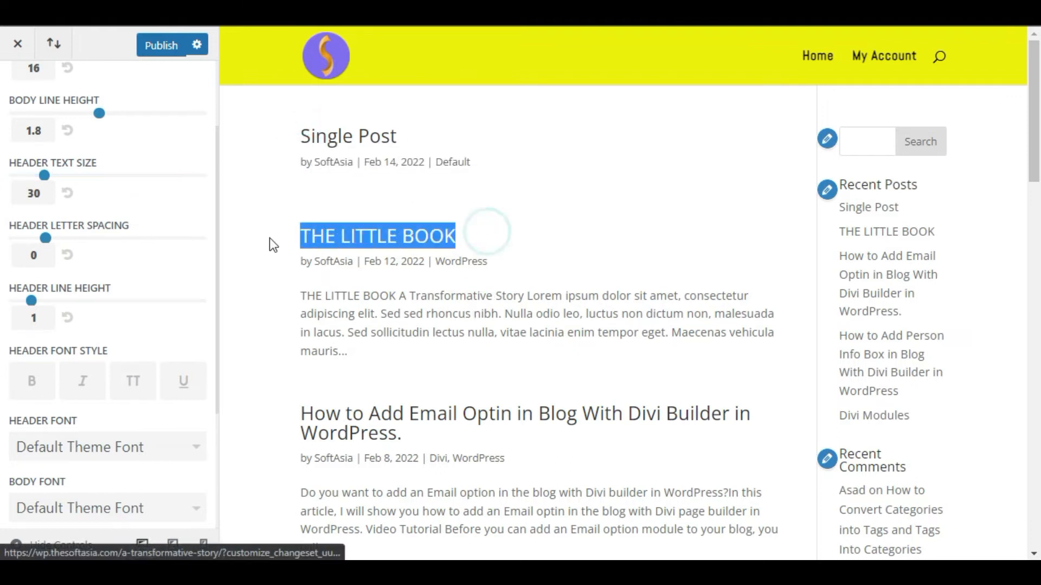
left_click(95, 184)
left_click_drag(44, 175, 81, 175)
left_click(113, 190)
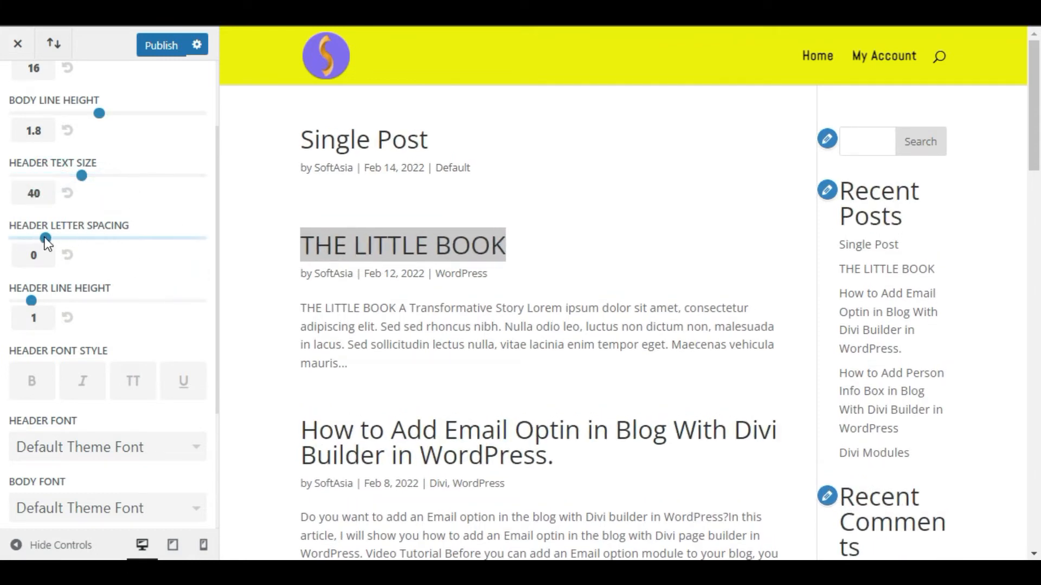
- Set the header letter spacing to 1 and the header line height to 1.2
left_click_drag(46, 238, 61, 238)
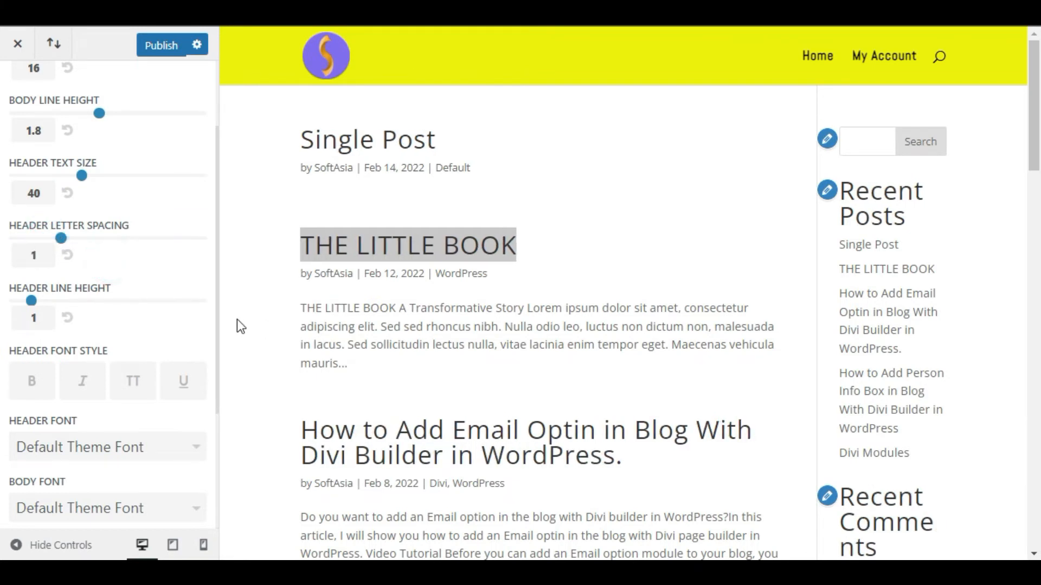
scroll(471, 385, "down", 4)
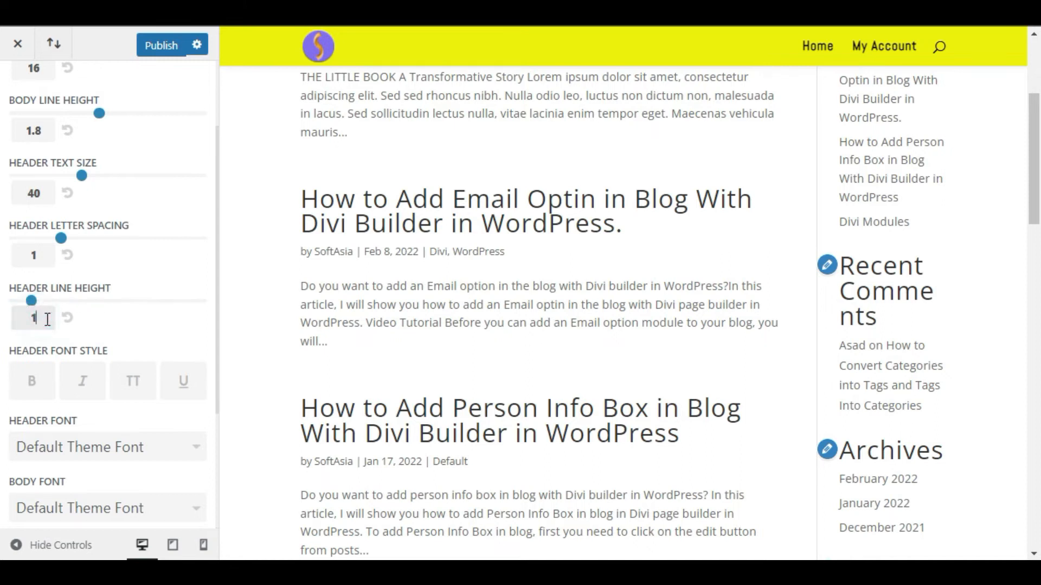
type(".2")
- Try the bold, italic, uppercase and underline header font styles, keeping only bold and underline
scroll(156, 337, "down", 3)
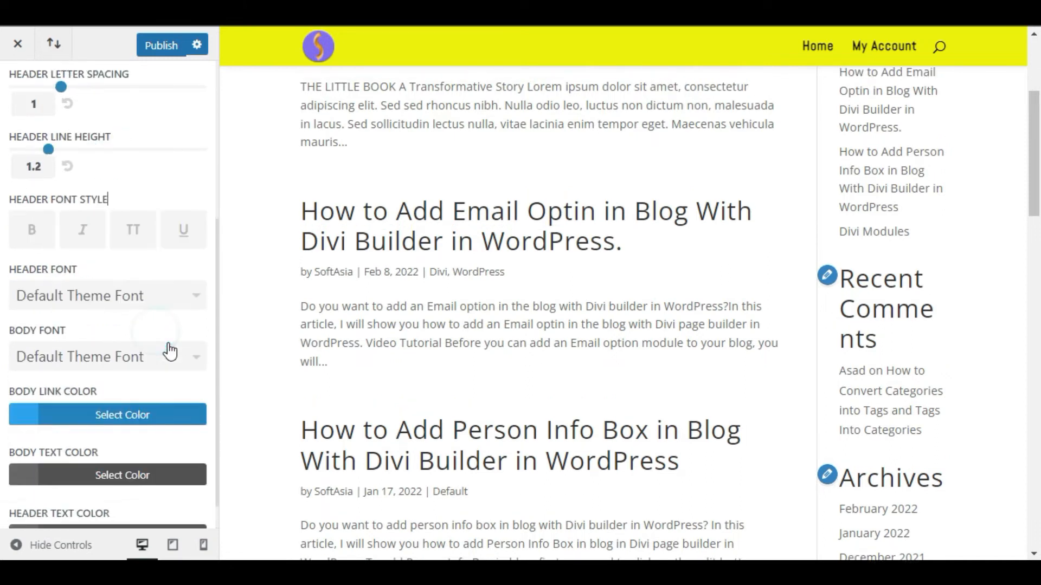
left_click_drag(11, 174, 107, 179)
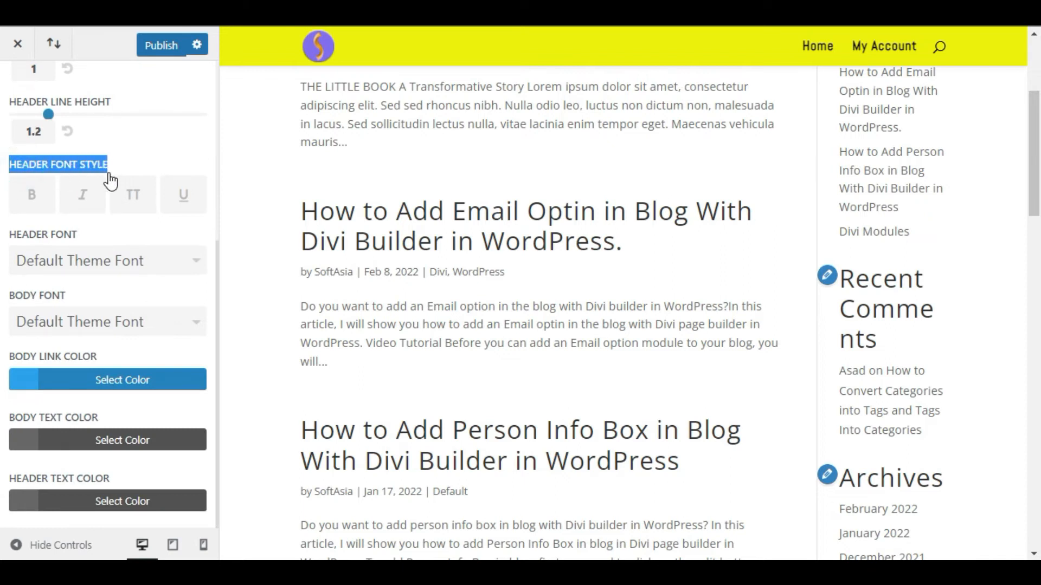
left_click(76, 233)
left_click(31, 195)
left_click(83, 196)
left_click(135, 201)
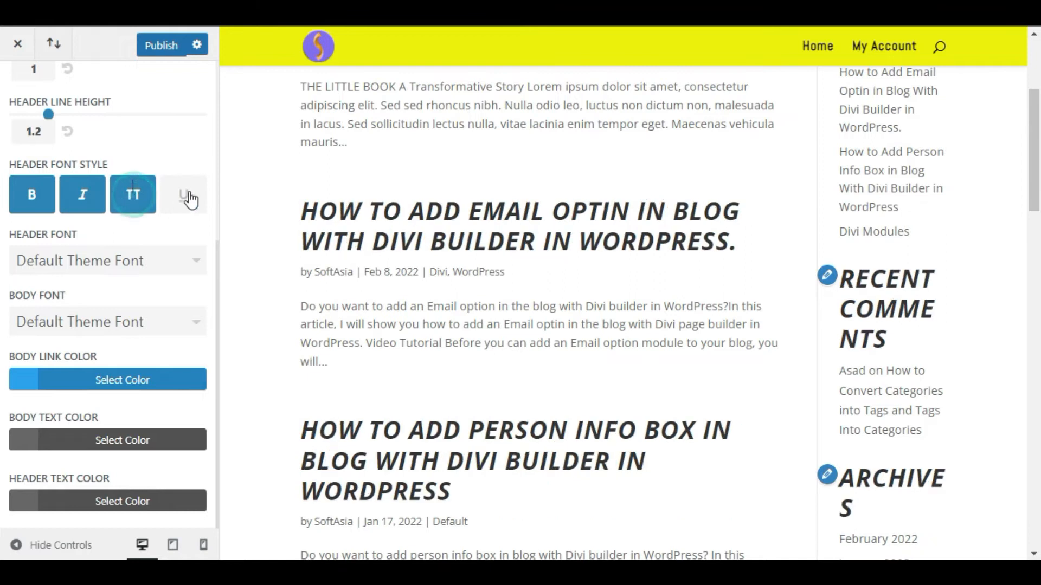
left_click(184, 196)
left_click(129, 204)
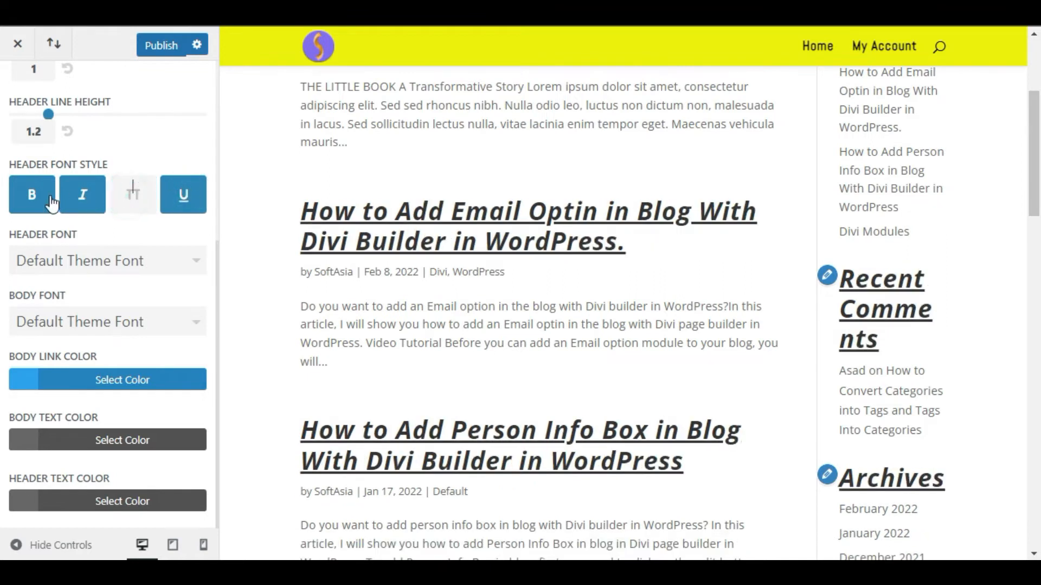
left_click(80, 196)
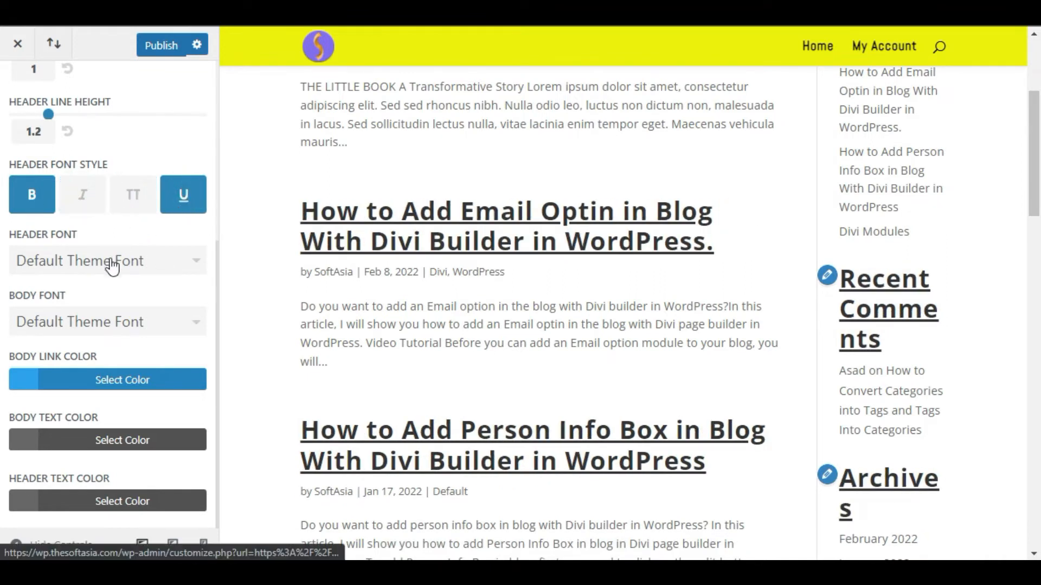
- Change the header font to Abel
left_click_drag(15, 235, 64, 237)
left_click(80, 236)
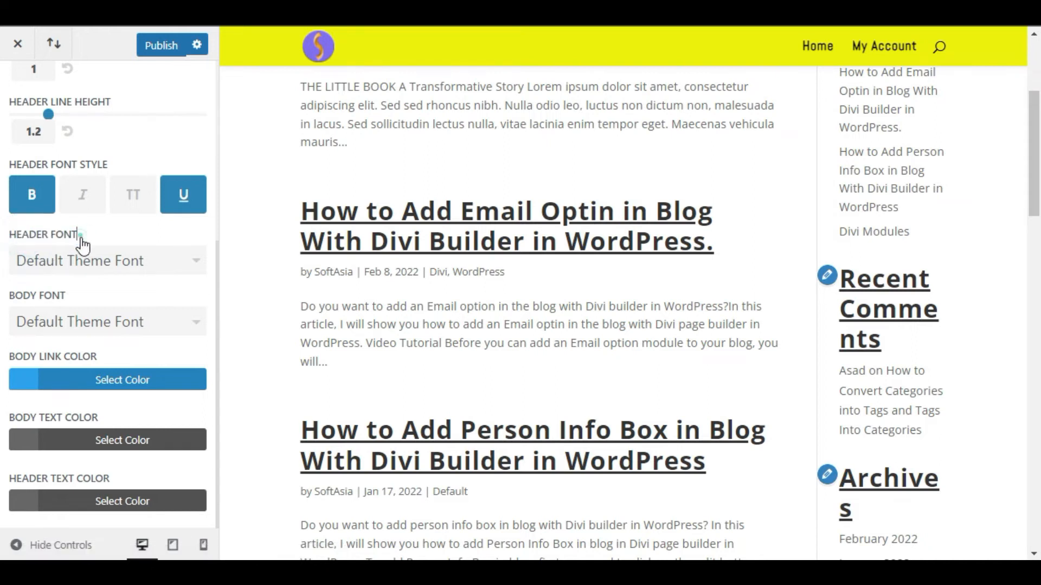
left_click(94, 261)
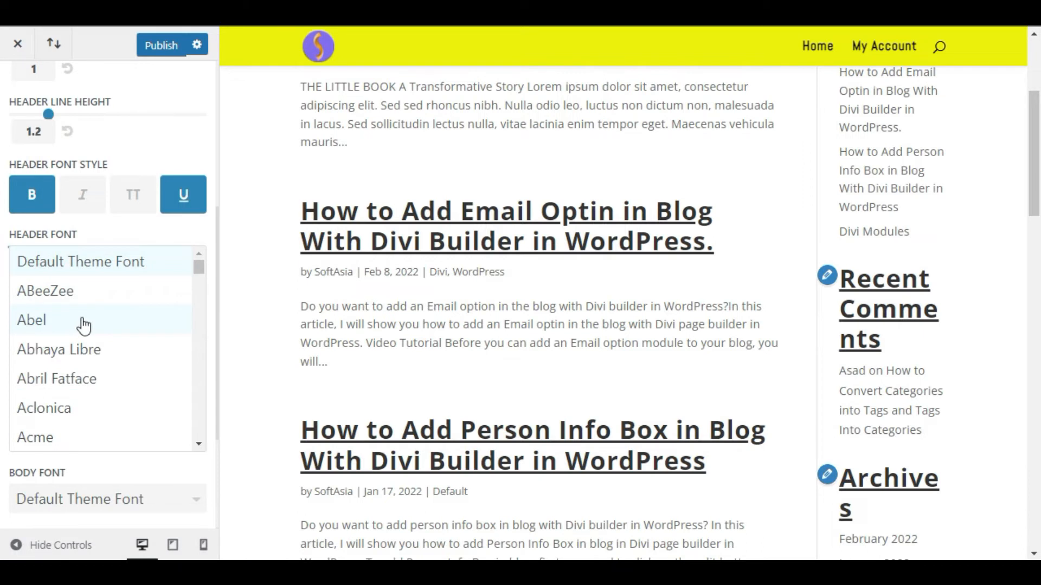
left_click(114, 329)
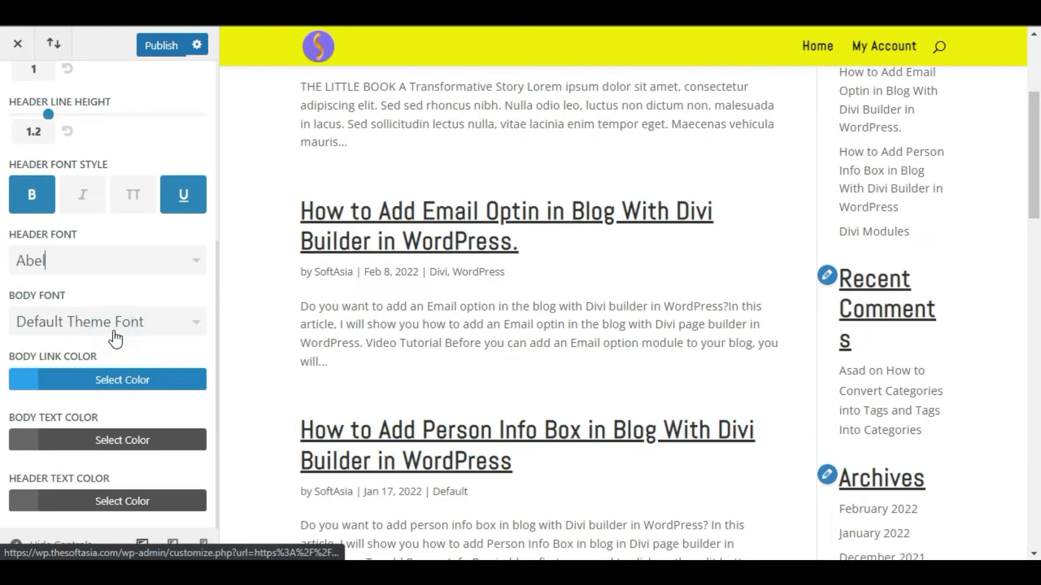
- Change the body font to Alata and check it in the blog preview
scroll(600, 271, "down", 2)
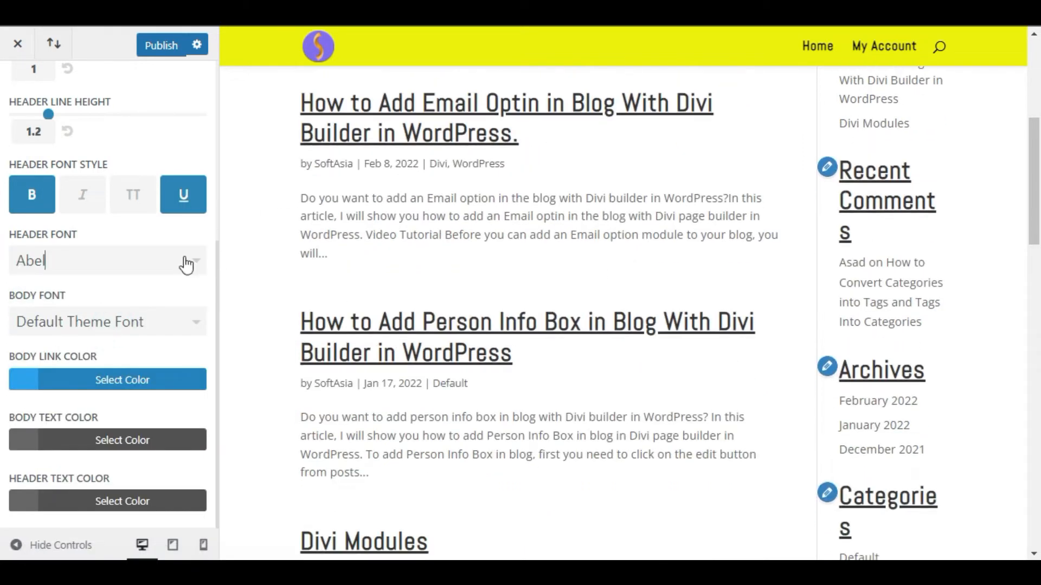
left_click(111, 324)
scroll(100, 349, "down", 5)
left_click(76, 437)
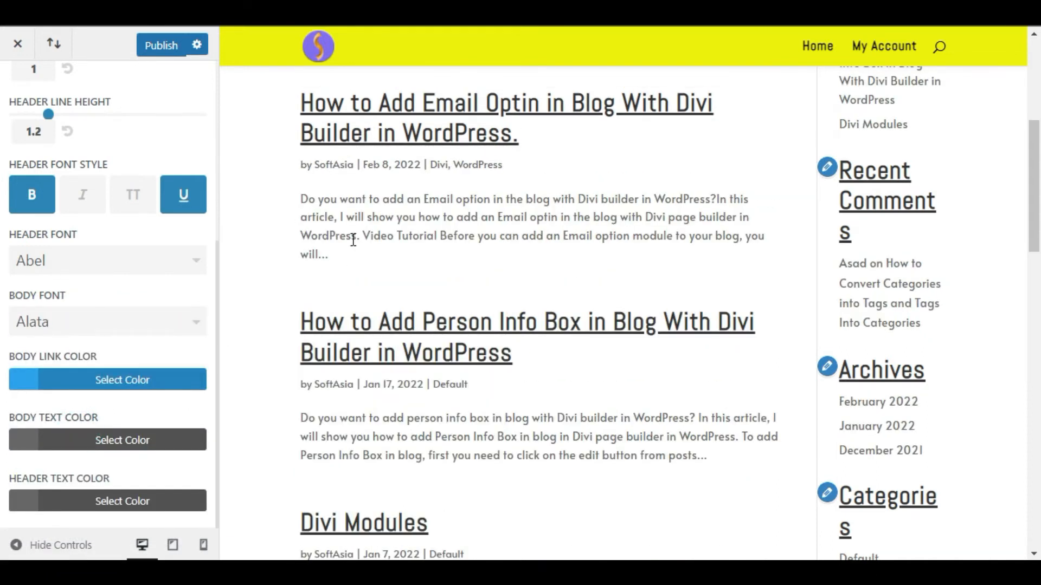
scroll(352, 240, "up", 6)
scroll(377, 298, "down", 4)
- Try red, yellow and green for the body link color, settling on red #e02b20
left_click_drag(12, 364, 16, 374)
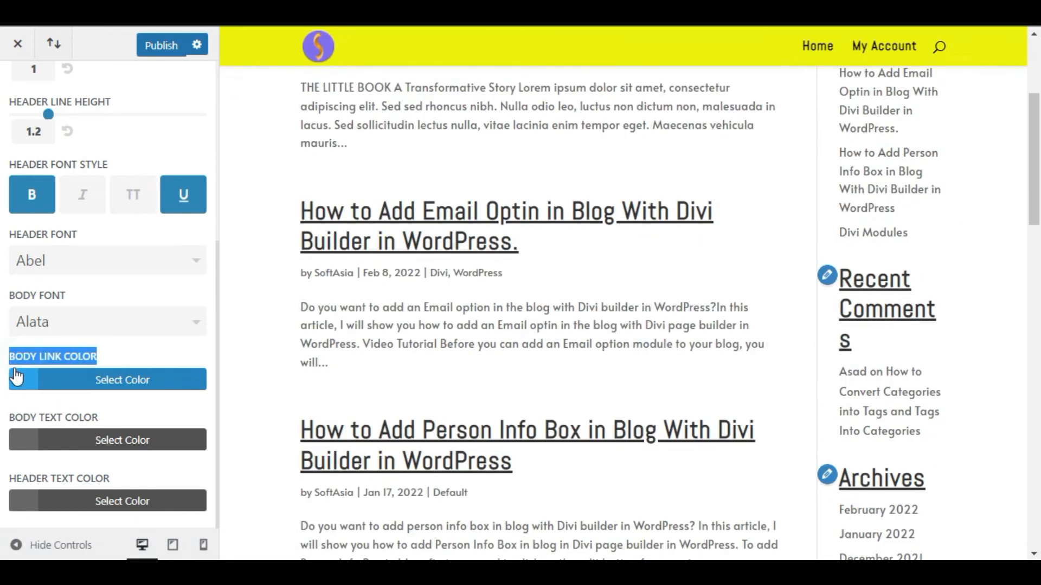
left_click(53, 371)
scroll(400, 339, "down", 4)
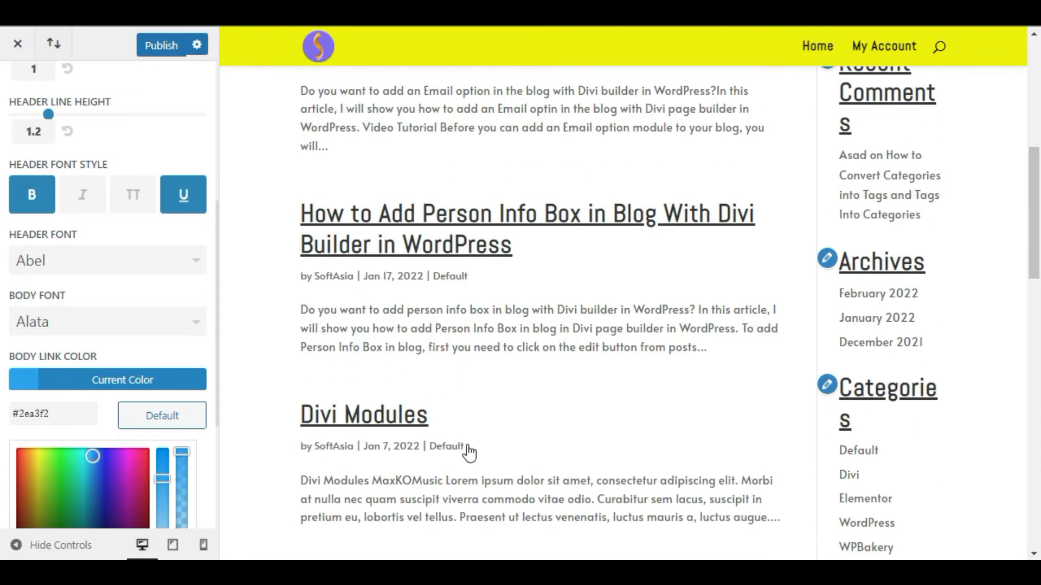
scroll(84, 308, "down", 4)
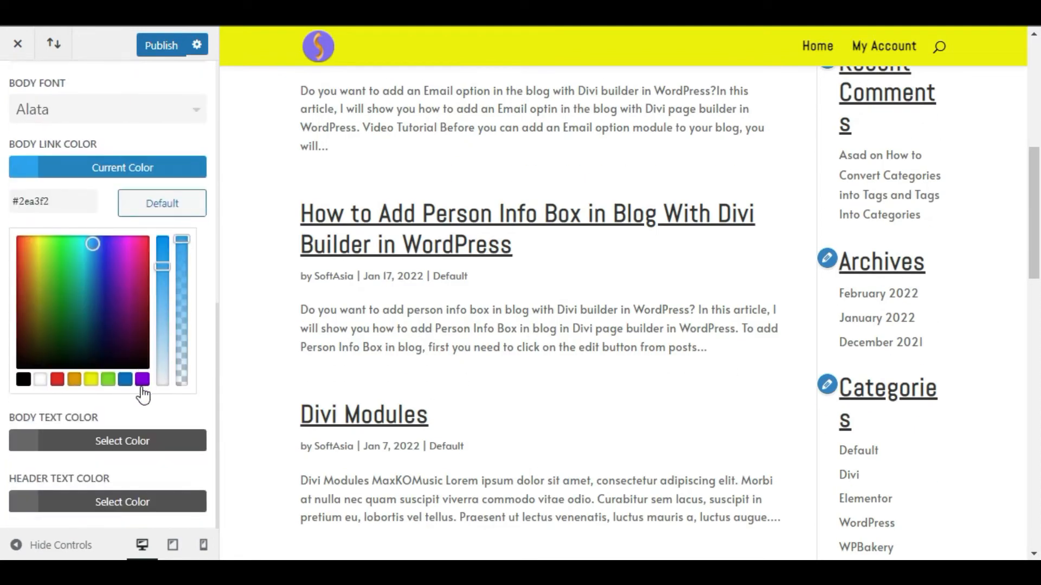
left_click(57, 380)
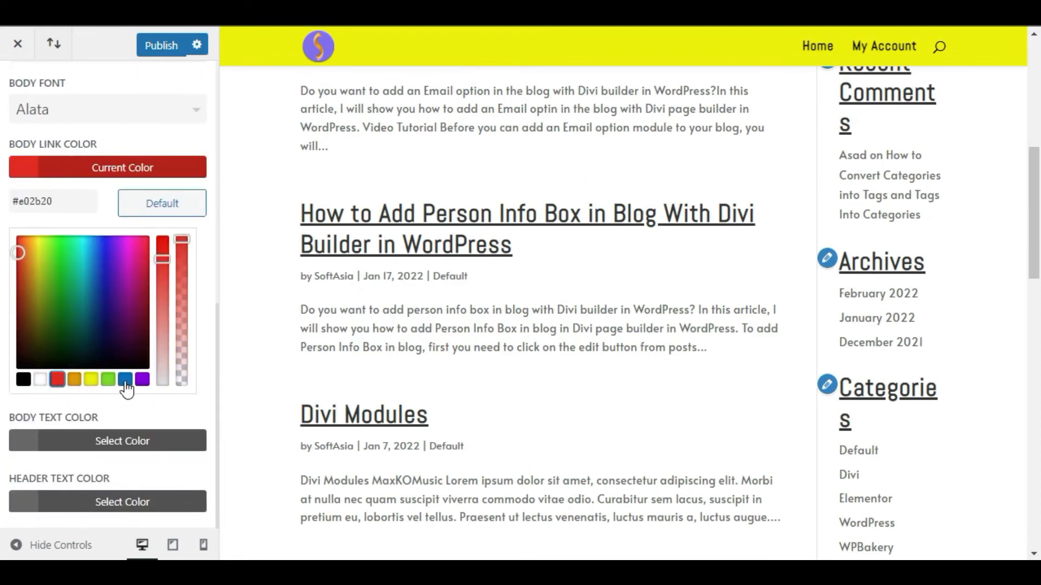
left_click(91, 380)
left_click(108, 379)
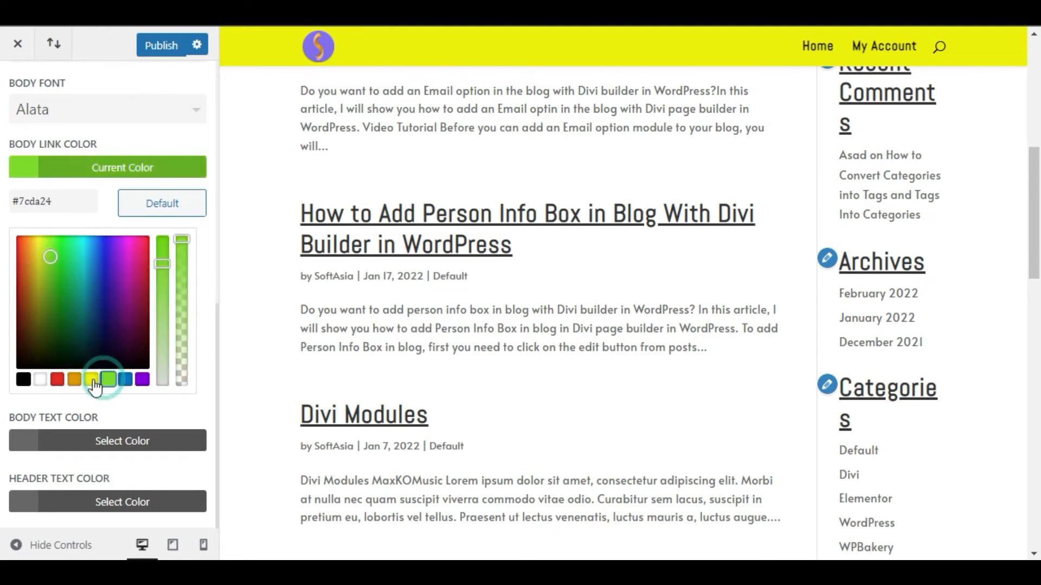
left_click(57, 380)
left_click(109, 172)
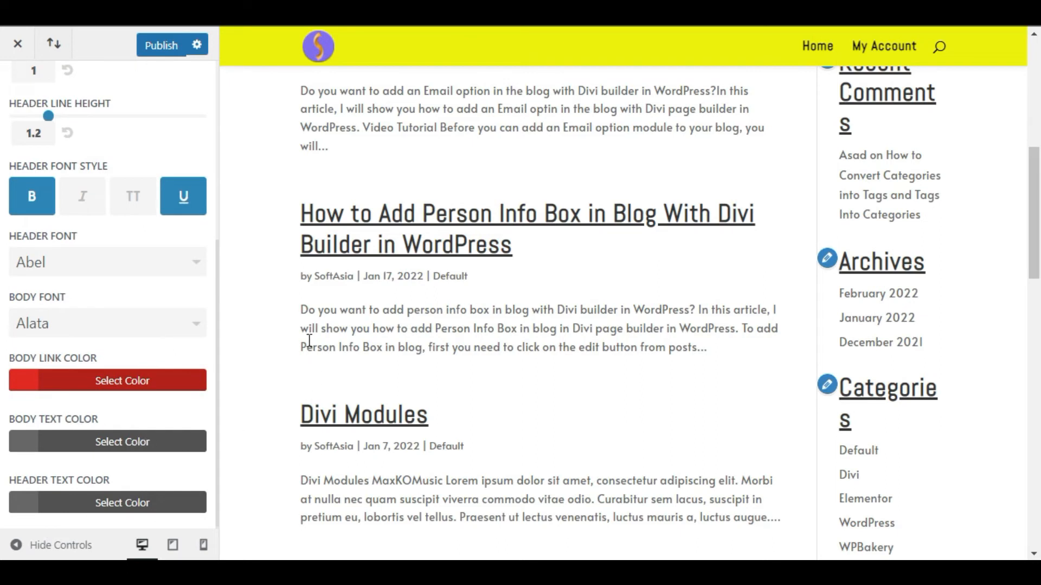
- Set the body text color to black, #000000
left_click(135, 442)
scroll(112, 342, "down", 4)
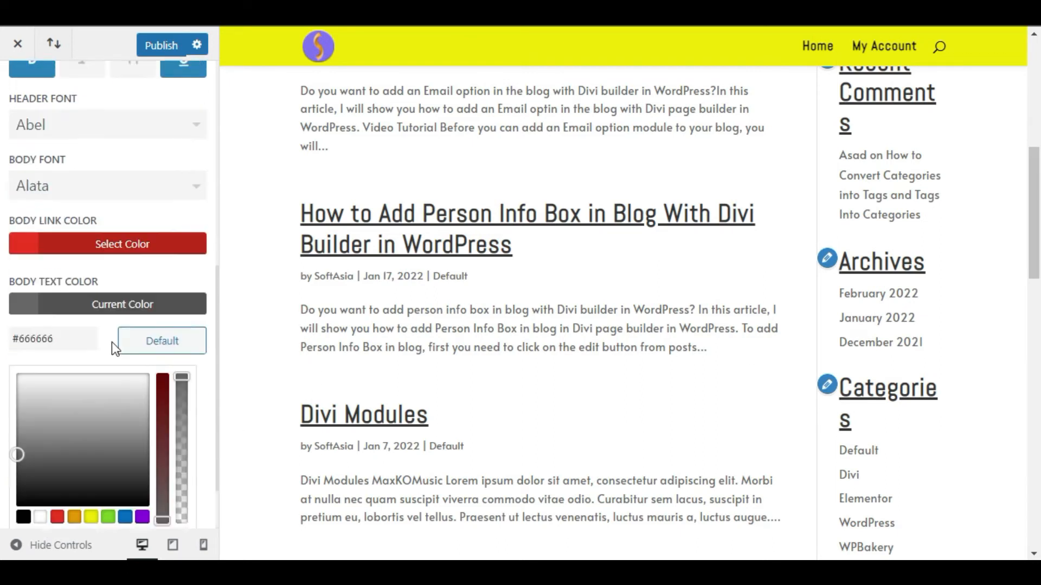
left_click(23, 441)
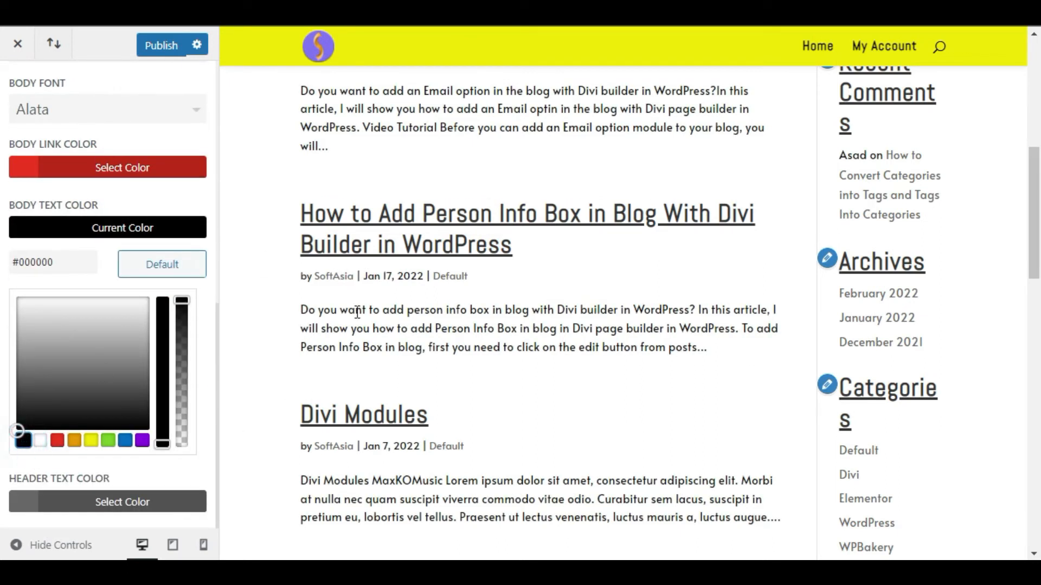
left_click_drag(301, 307, 330, 308)
left_click(70, 227)
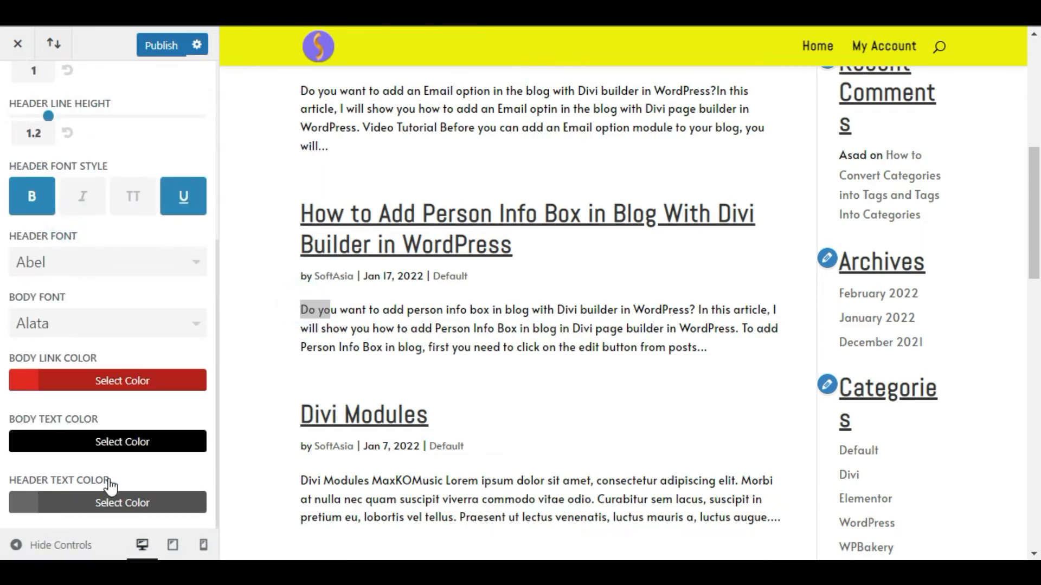
- Set the header text color to the blue-violet #3d00e5 and check the post titles in the preview
left_click_drag(90, 481, 28, 481)
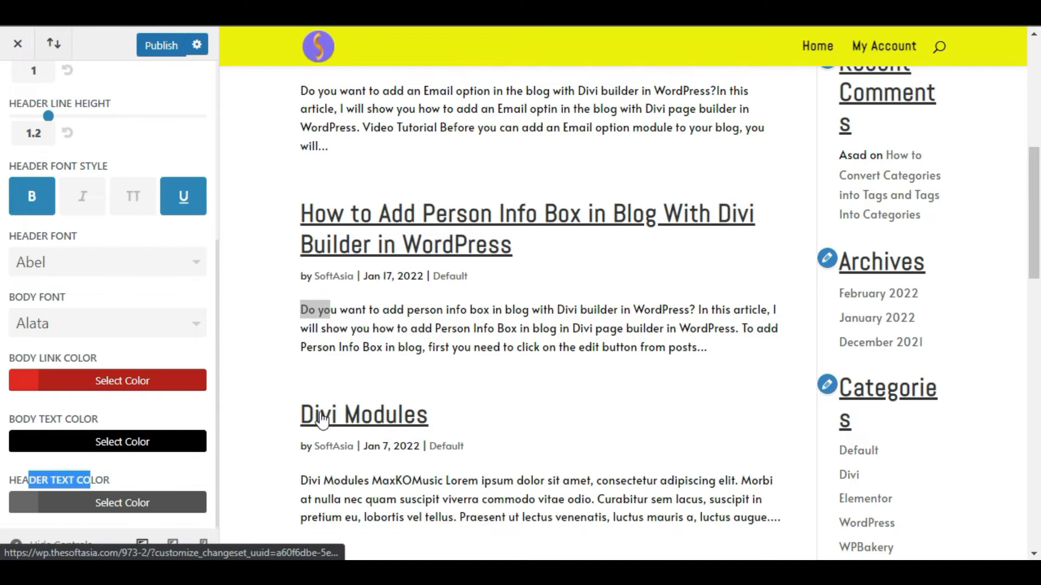
left_click_drag(442, 413, 273, 415)
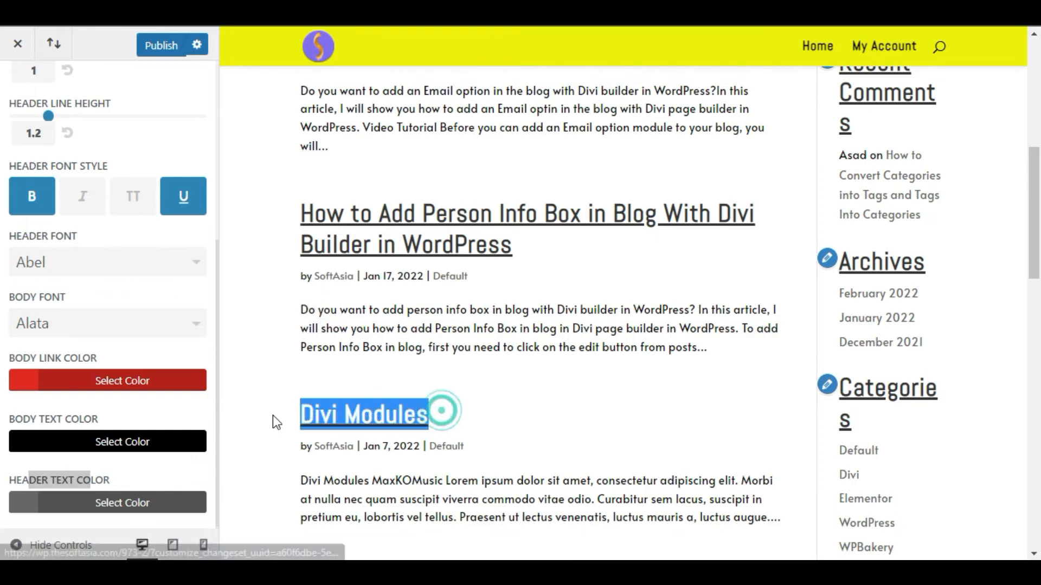
left_click(143, 504)
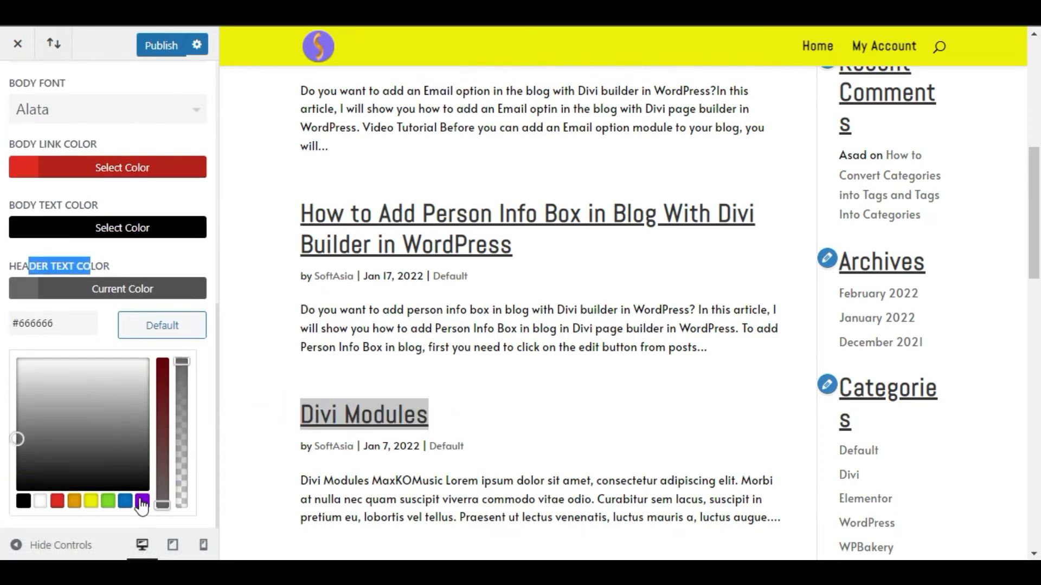
left_click(143, 504)
left_click(110, 369)
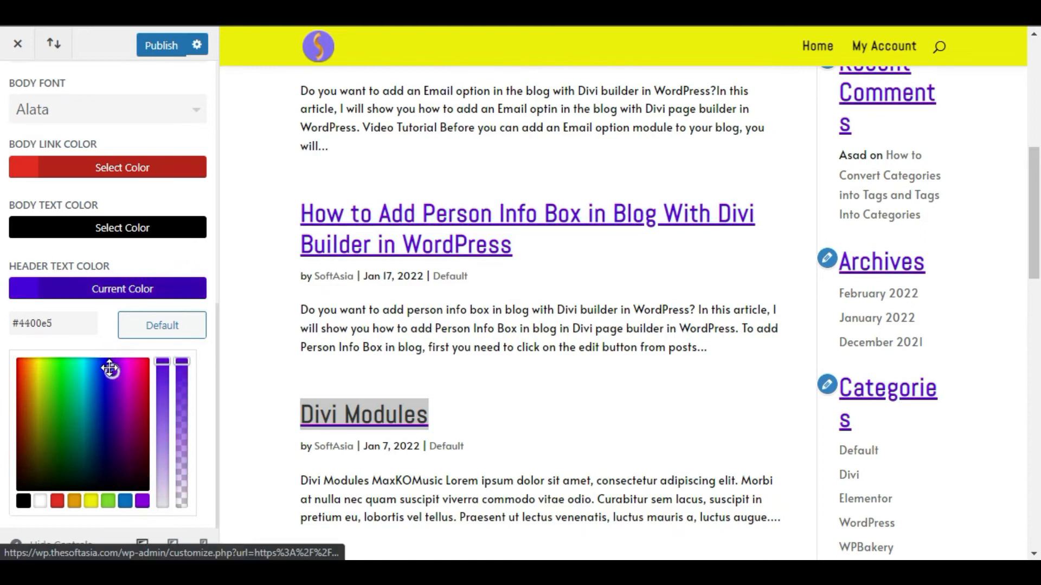
scroll(339, 242, "up", 2)
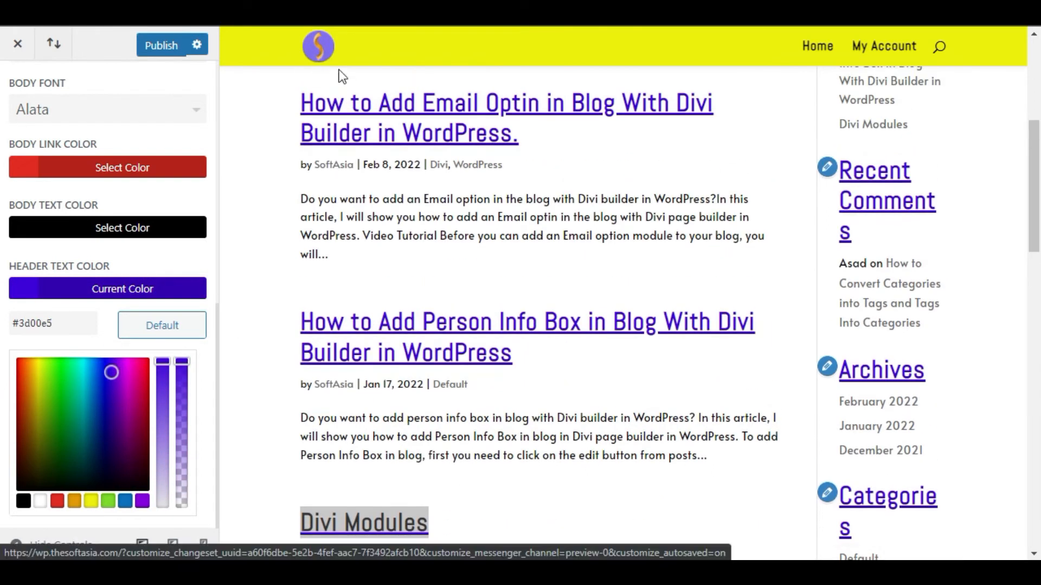
scroll(399, 428, "down", 10)
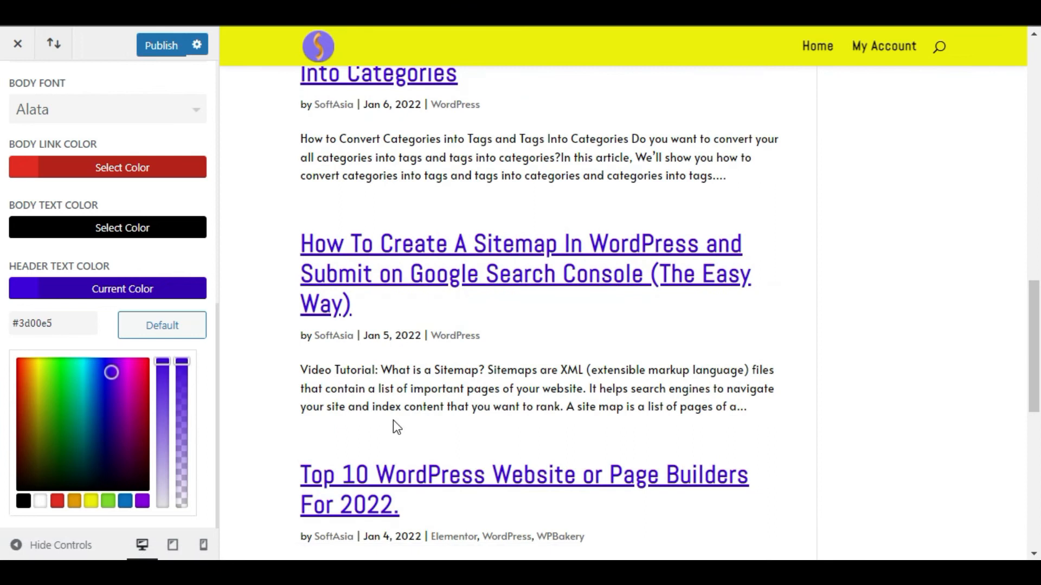
scroll(393, 421, "down", 10)
scroll(77, 295, "up", 7)
- Leave Typography and view the Background section's color and image options under General Settings
left_click(23, 89)
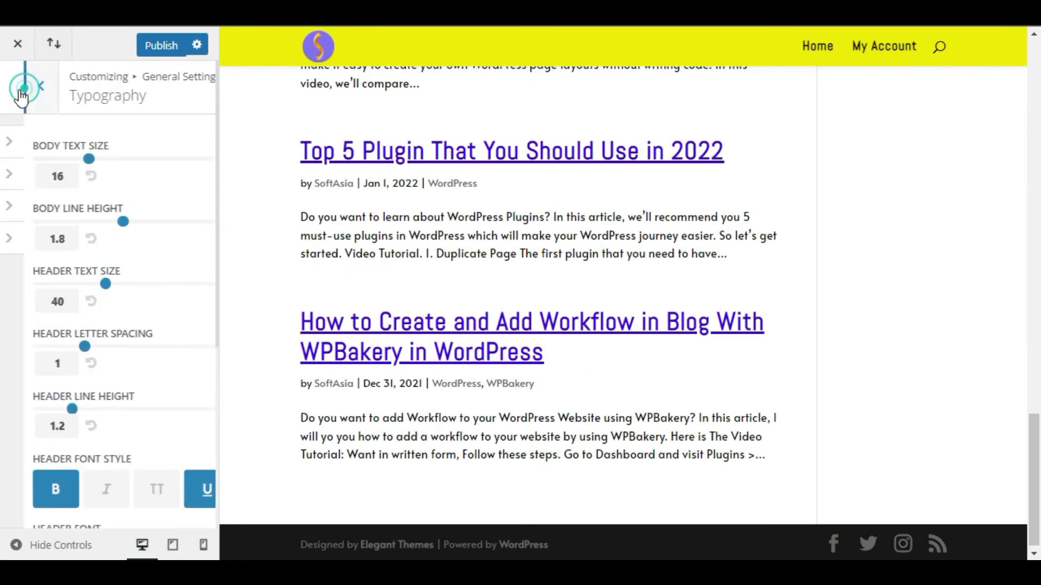
left_click(127, 237)
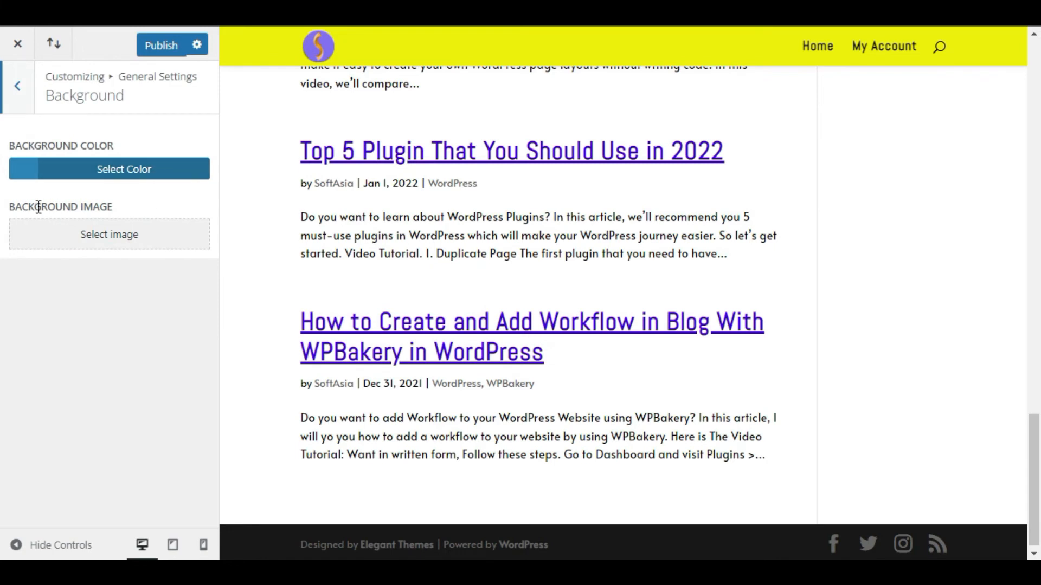
scroll(429, 396, "up", 10)
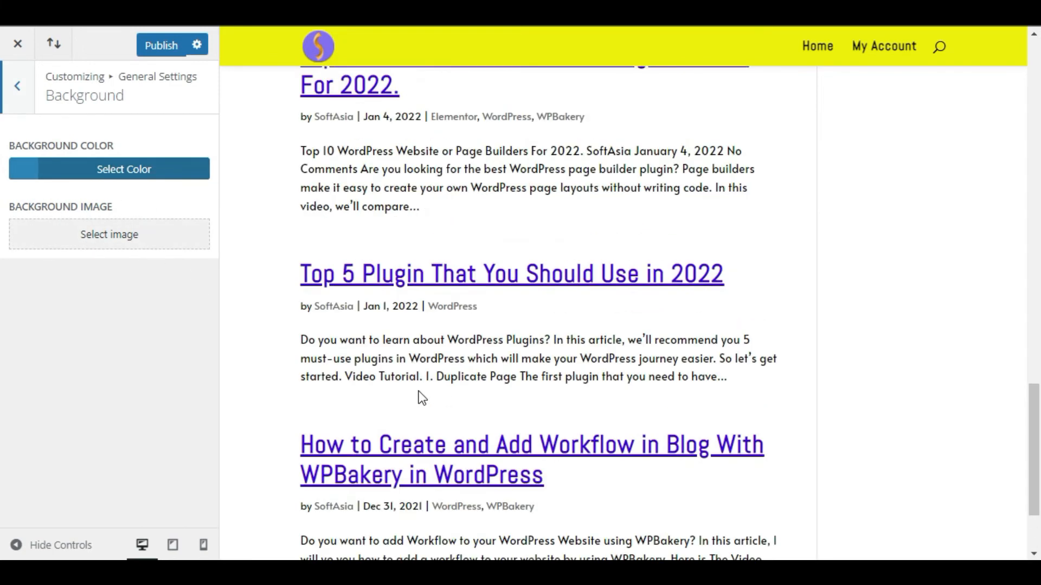
scroll(341, 349, "up", 10)
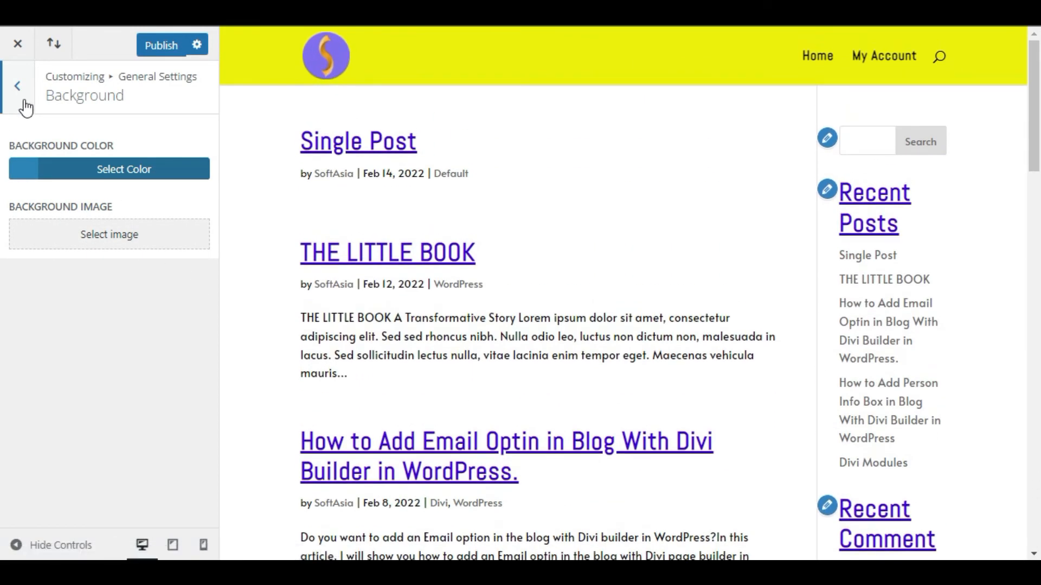
- Return to General Settings and publish the customizations
left_click(25, 100)
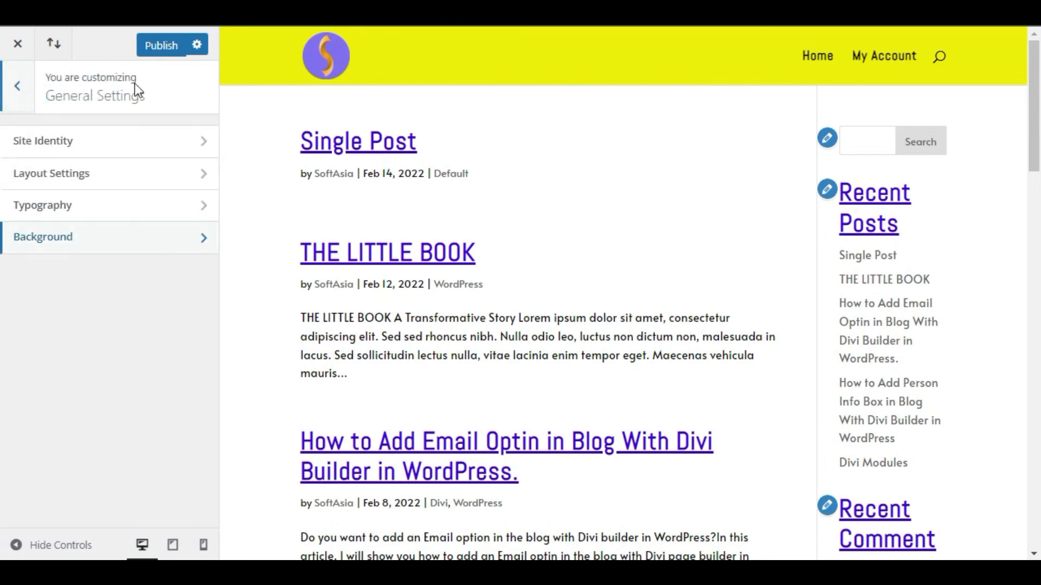
left_click(165, 47)
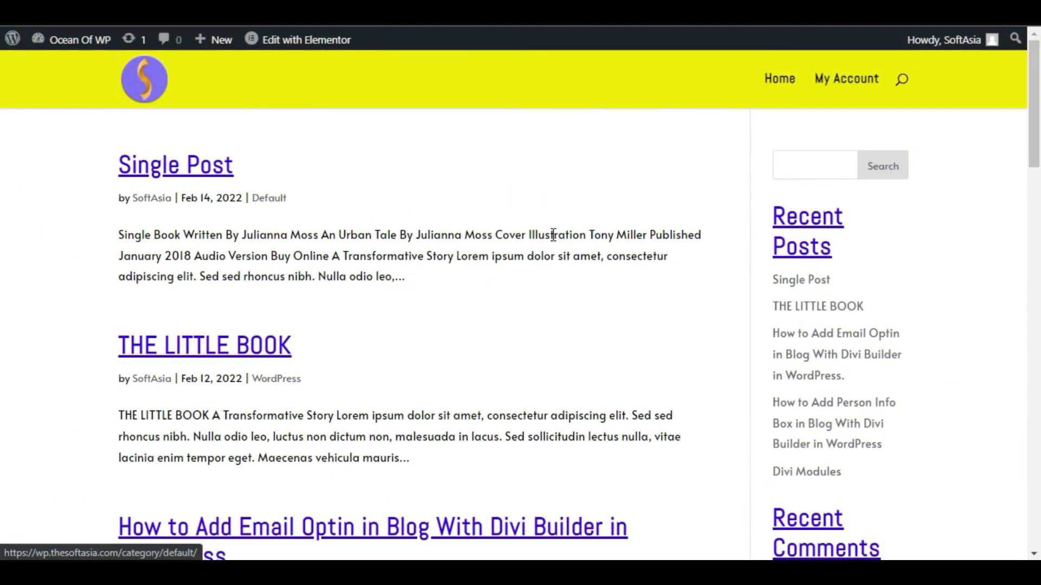
- On the live site, open the post "How to Add Email Optin in Blog With Divi Builder in WordPress." and examine its link, text and heading styling
scroll(671, 297, "down", 4)
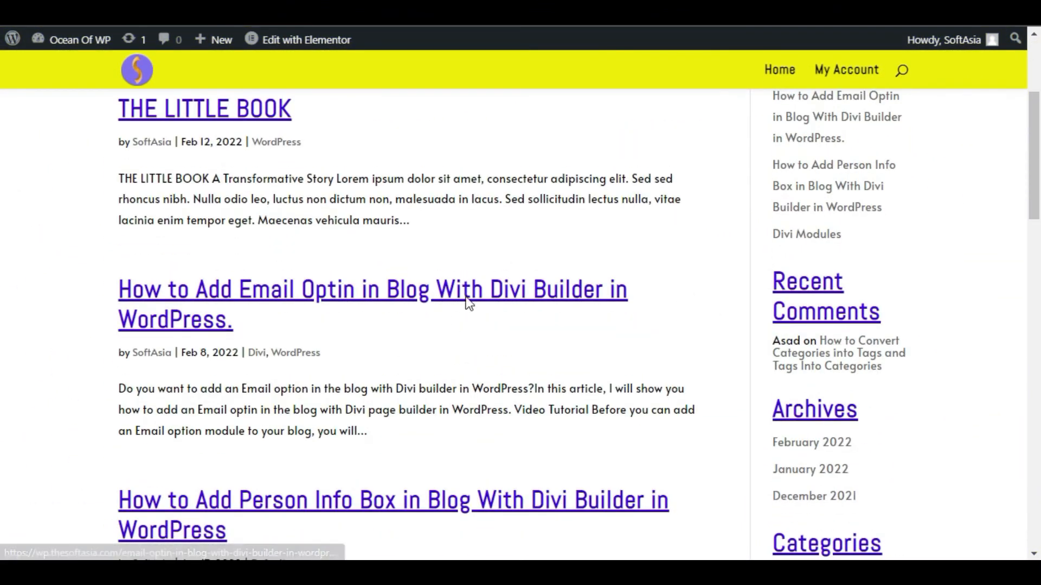
left_click(469, 303)
scroll(128, 296, "down", 5)
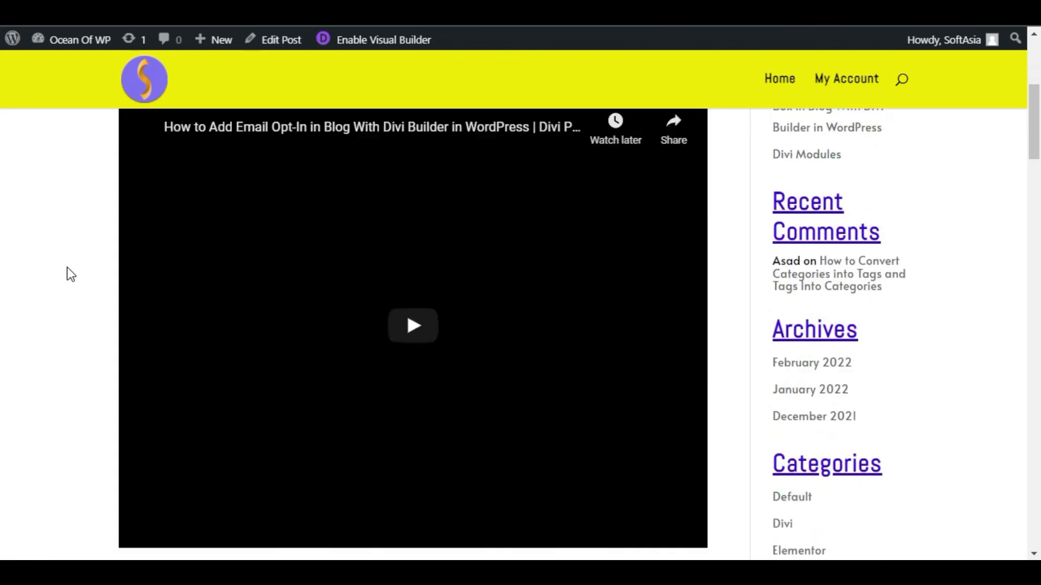
scroll(67, 267, "down", 20)
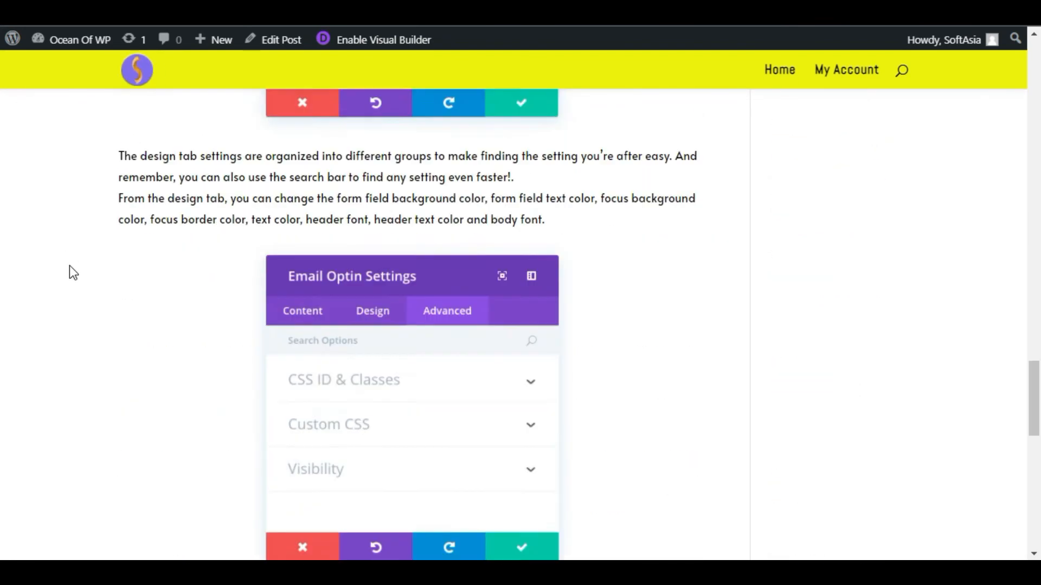
scroll(69, 267, "down", 10)
scroll(69, 266, "up", 3)
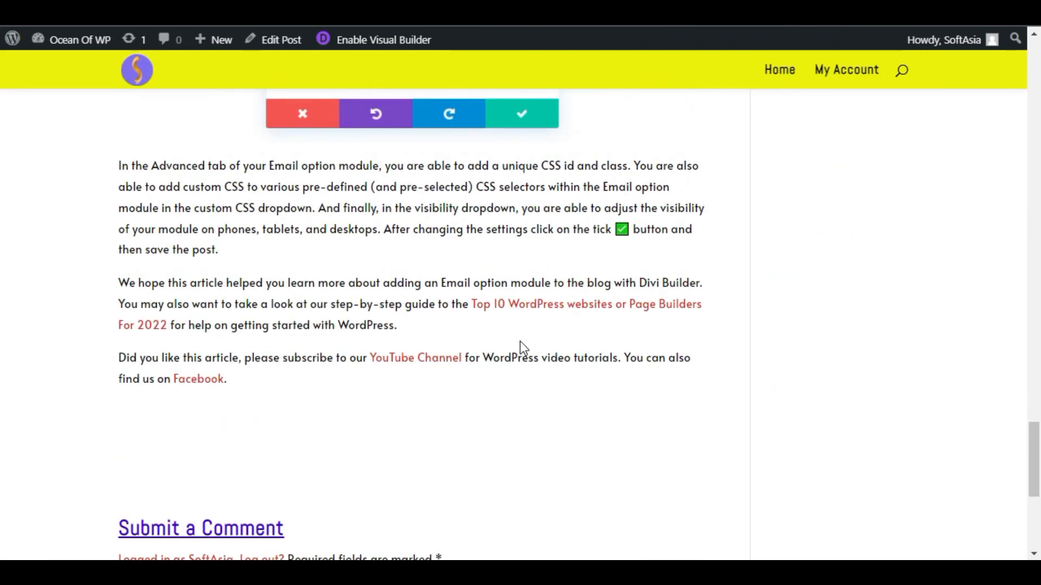
left_click_drag(171, 325, 475, 303)
left_click(483, 336)
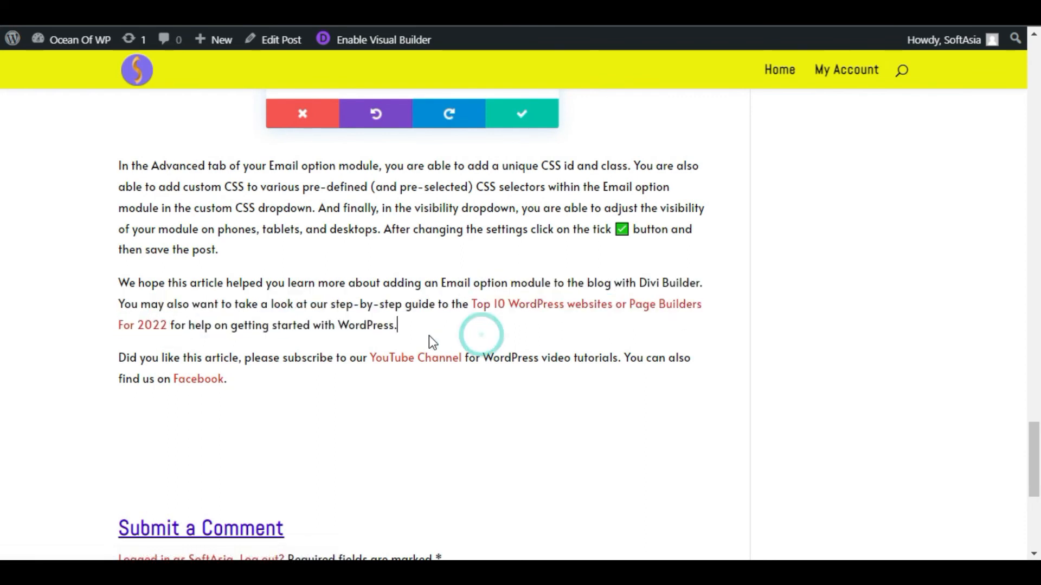
scroll(125, 355, "down", 4)
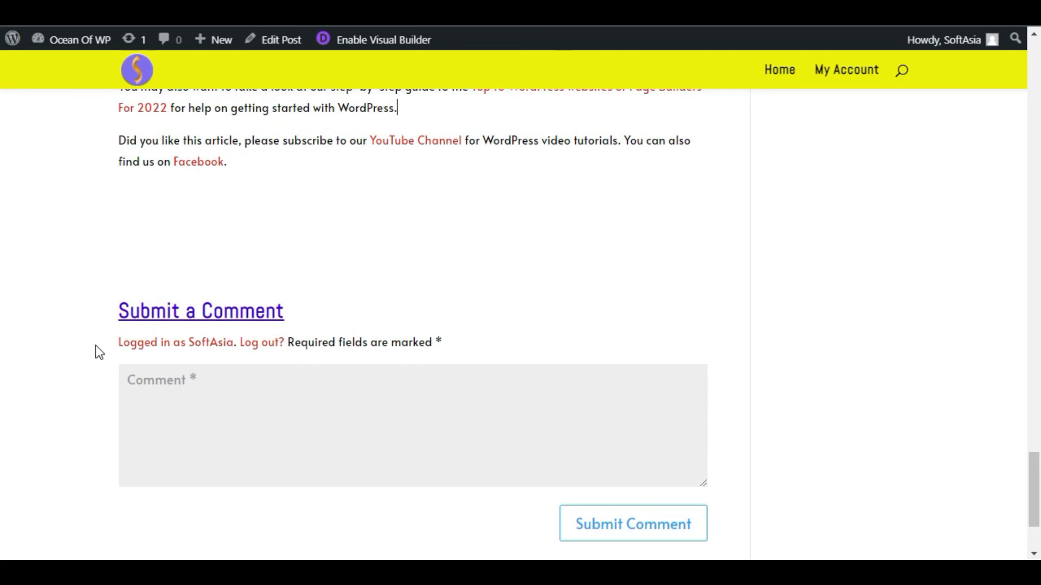
scroll(98, 346, "up", 10)
scroll(108, 347, "up", 10)
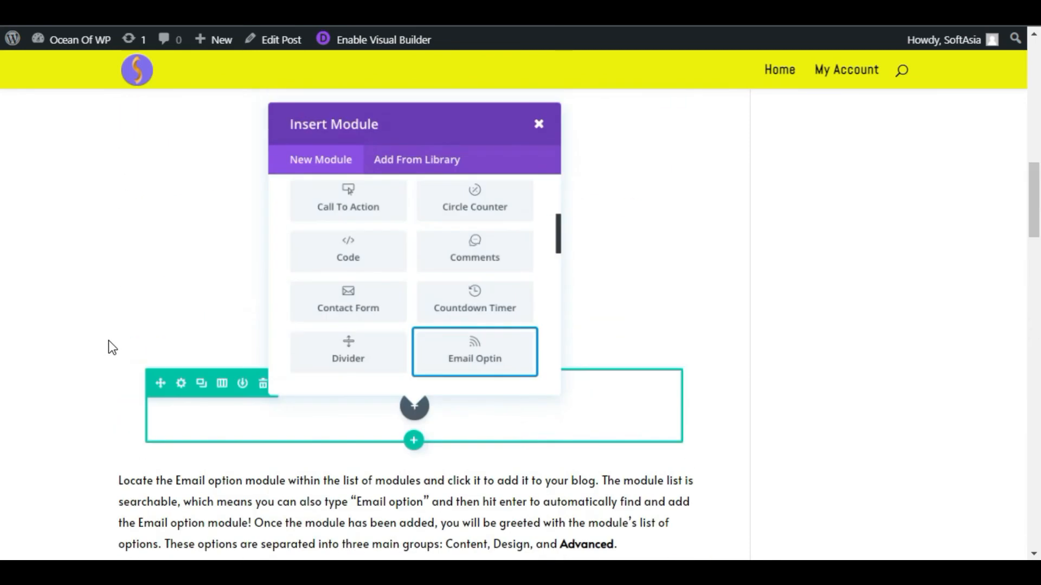